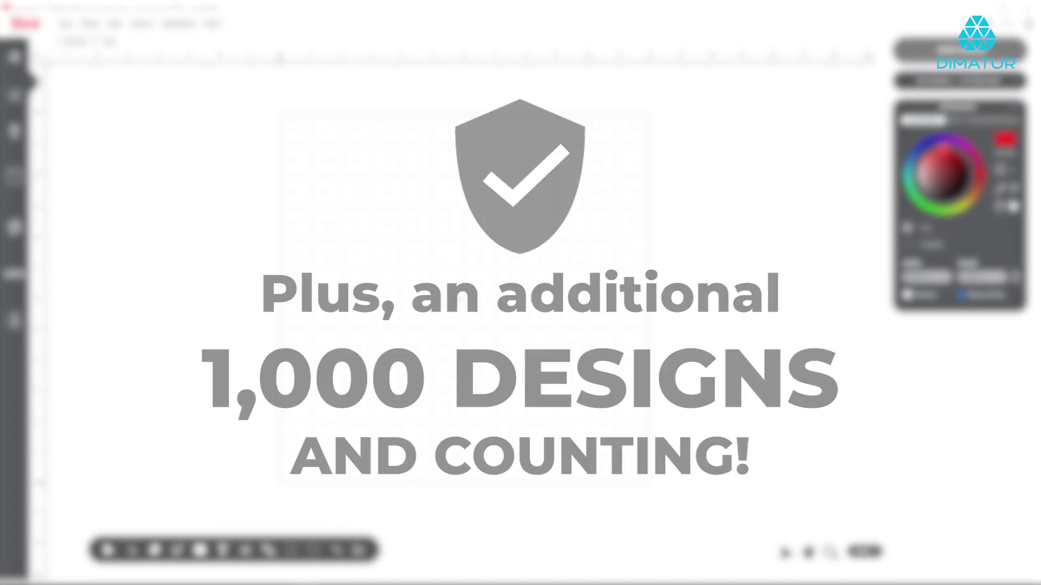
# - Open the Craft Life design from the Words & Phrases category of the Design Library onto the art board
pyautogui.click(11, 185)
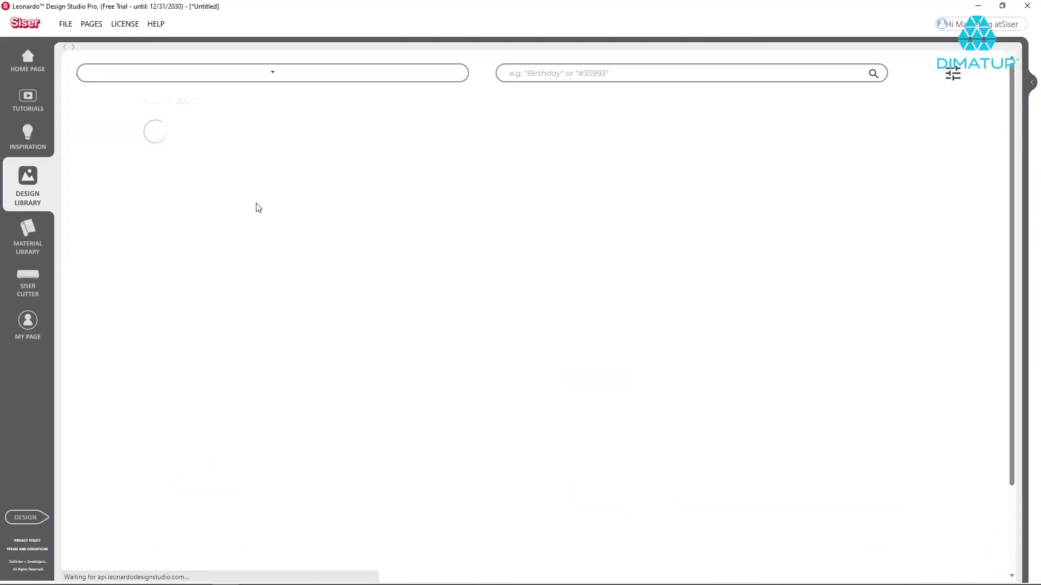
pyautogui.click(353, 313)
pyautogui.click(284, 416)
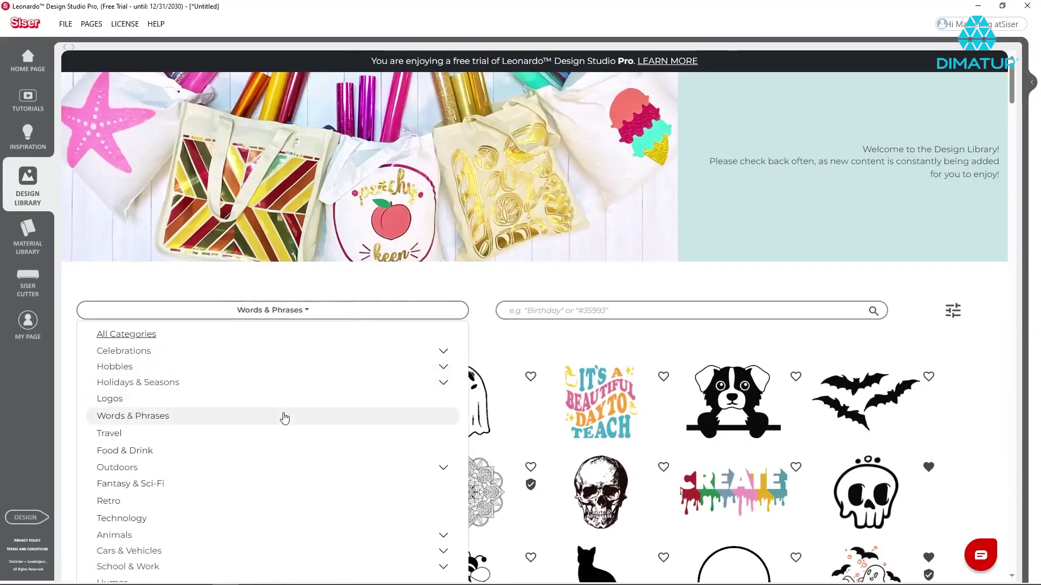
pyautogui.scroll(-7, 571, 353)
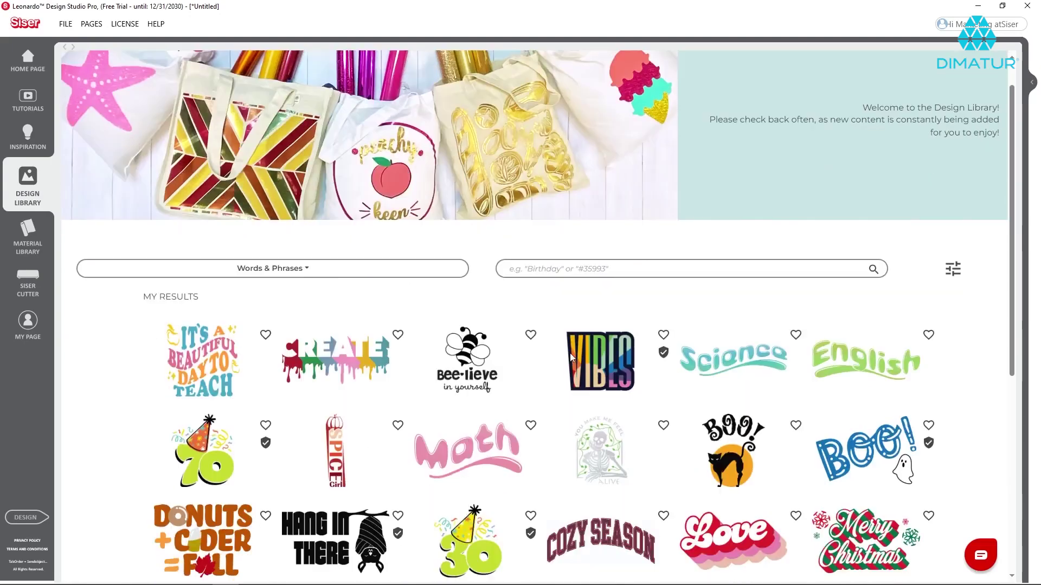
pyautogui.click(228, 375)
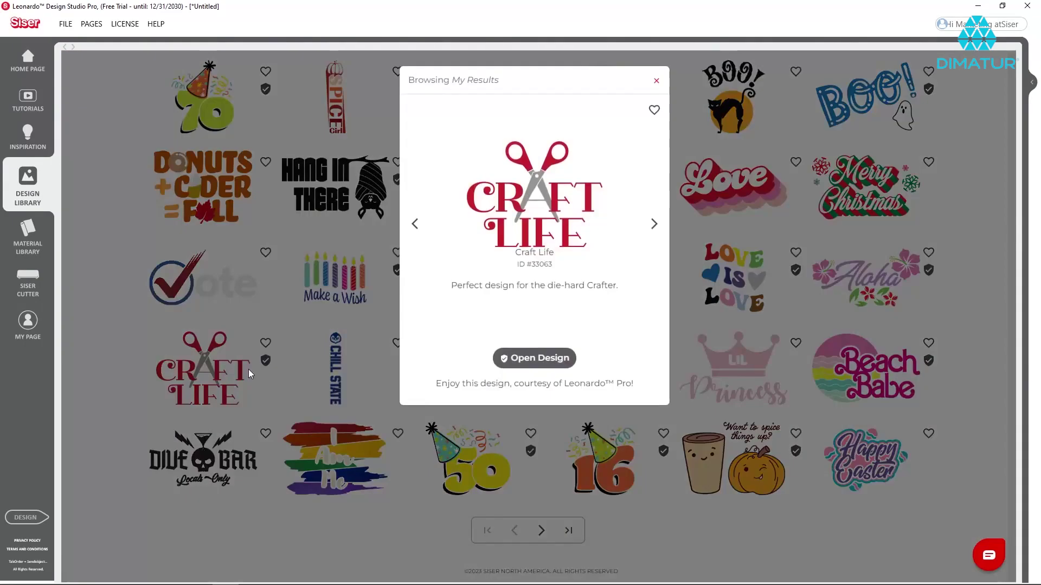
pyautogui.click(506, 360)
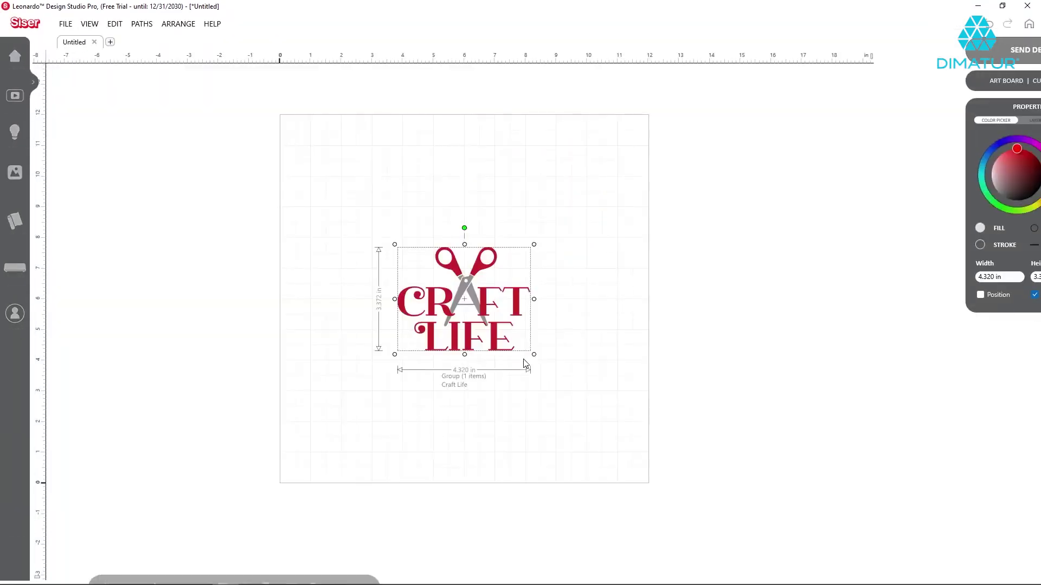
# - Create a custom rounded rectangle 1.000 in wide and 1.000 in high with a 0.250 in corner radius
pyautogui.click(203, 552)
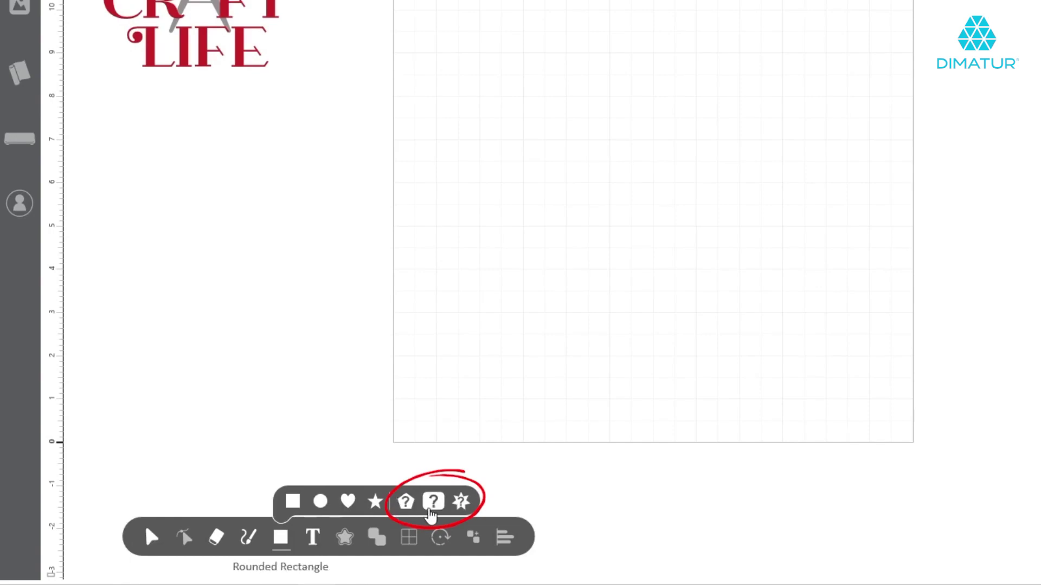
pyautogui.click(431, 507)
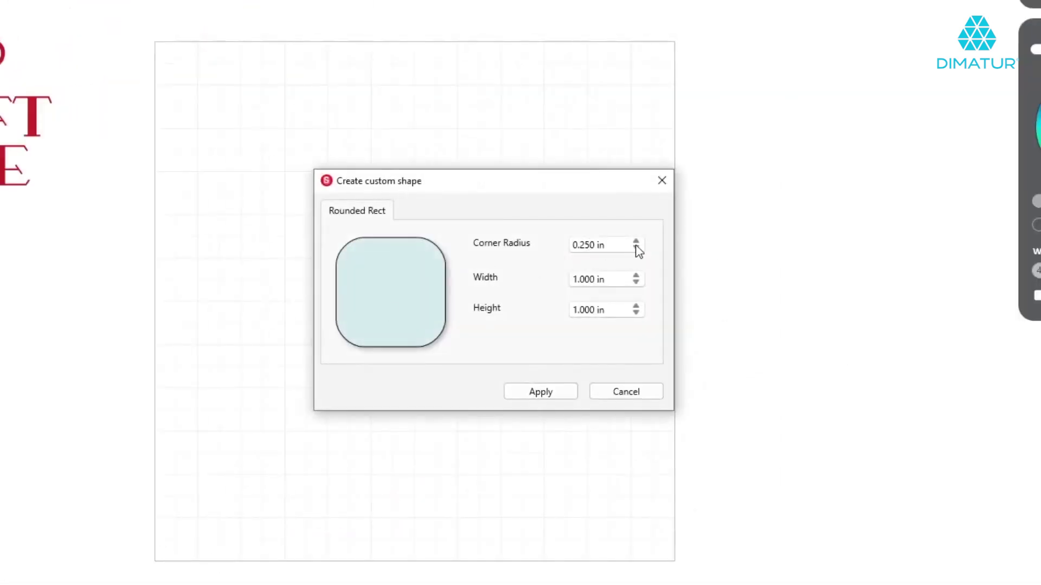
pyautogui.click(530, 394)
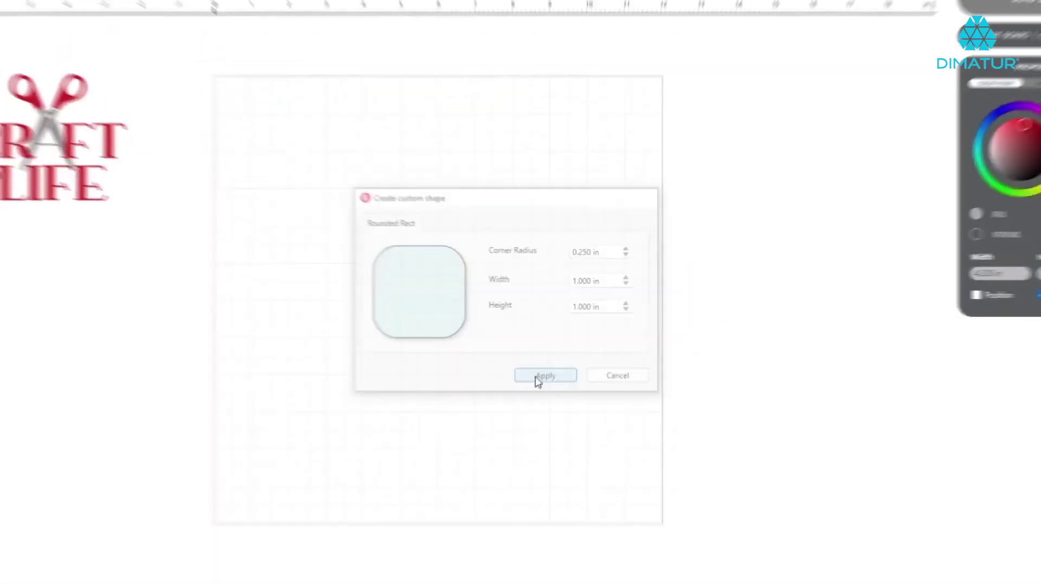
# - Create a five-sided custom polygon and fill it with red
pyautogui.click(200, 551)
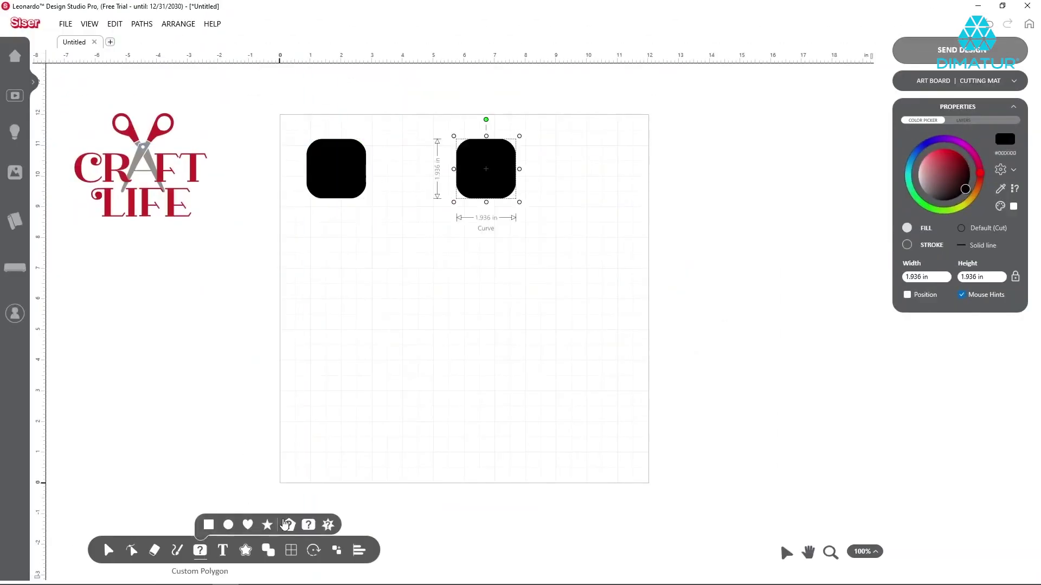
pyautogui.click(287, 525)
pyautogui.click(621, 259)
pyautogui.click(553, 362)
pyautogui.click(940, 148)
# - Create a six-point custom star with 55% inner radius and 1.000 in radius, and place it over the right rounded square
pyautogui.click(200, 550)
pyautogui.click(327, 525)
pyautogui.click(620, 258)
pyautogui.click(621, 280)
pyautogui.click(580, 258)
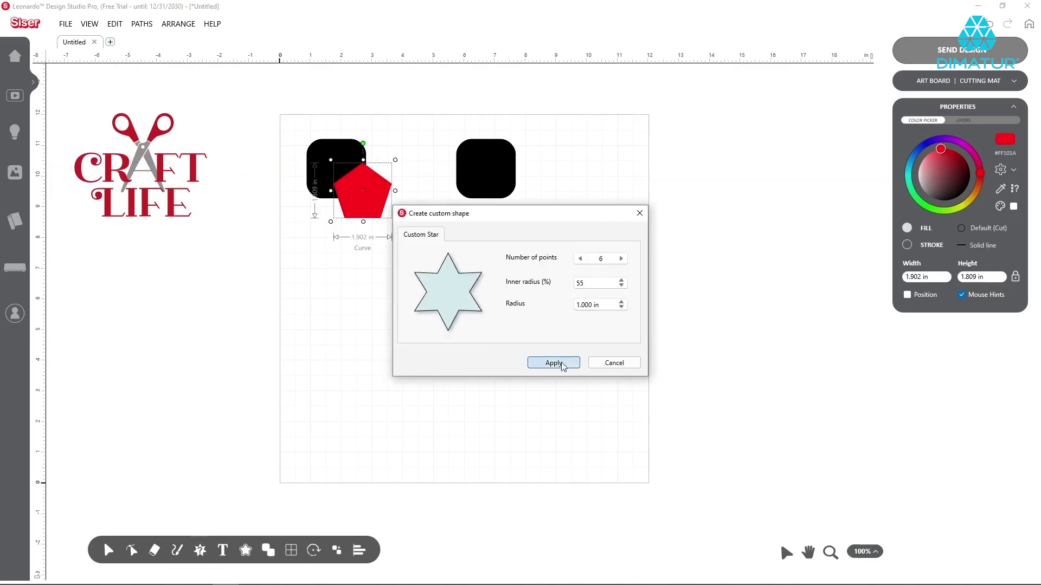
pyautogui.click(553, 363)
pyautogui.moveTo(435, 292); pyautogui.dragTo(509, 187)
# - Create a four-sided custom polygon measuring 2.000 in across as a diamond on the art board
pyautogui.click(200, 550)
pyautogui.click(287, 525)
pyautogui.click(580, 259)
pyautogui.click(553, 363)
# - Set up a rotated array of the red diamond with 6 copies
pyautogui.moveTo(314, 550)
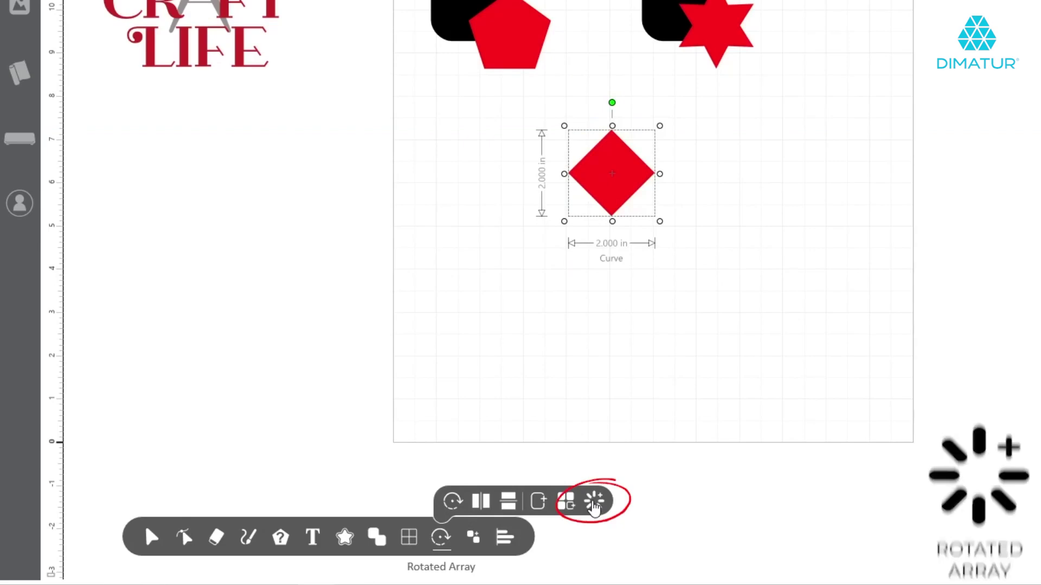
pyautogui.click(595, 503)
pyautogui.click(715, 199)
pyautogui.click(715, 199)
pyautogui.click(715, 207)
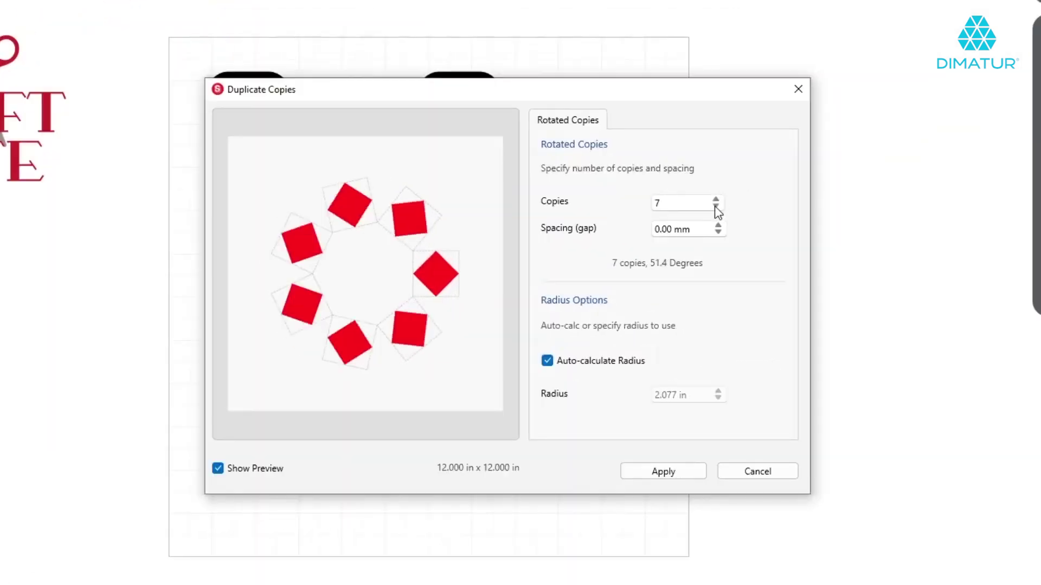
pyautogui.click(716, 206)
# - Apply the rotated array with -1.375 in spacing and auto-calculated radius, then move the result off the art board below the Craft Life design
pyautogui.click(718, 226)
pyautogui.click(718, 233)
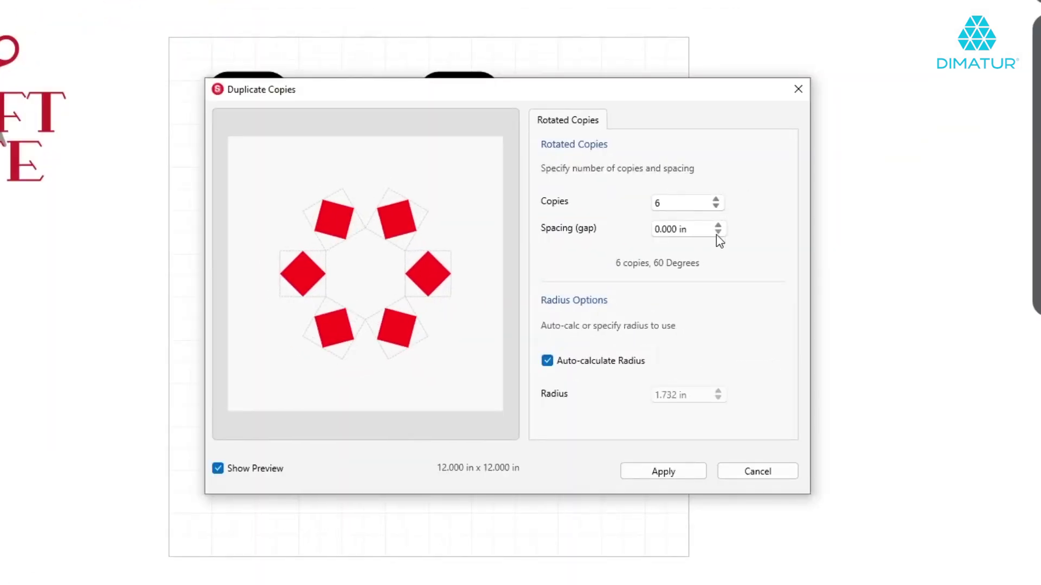
pyautogui.click(718, 233)
pyautogui.click(718, 233)
pyautogui.click(718, 232)
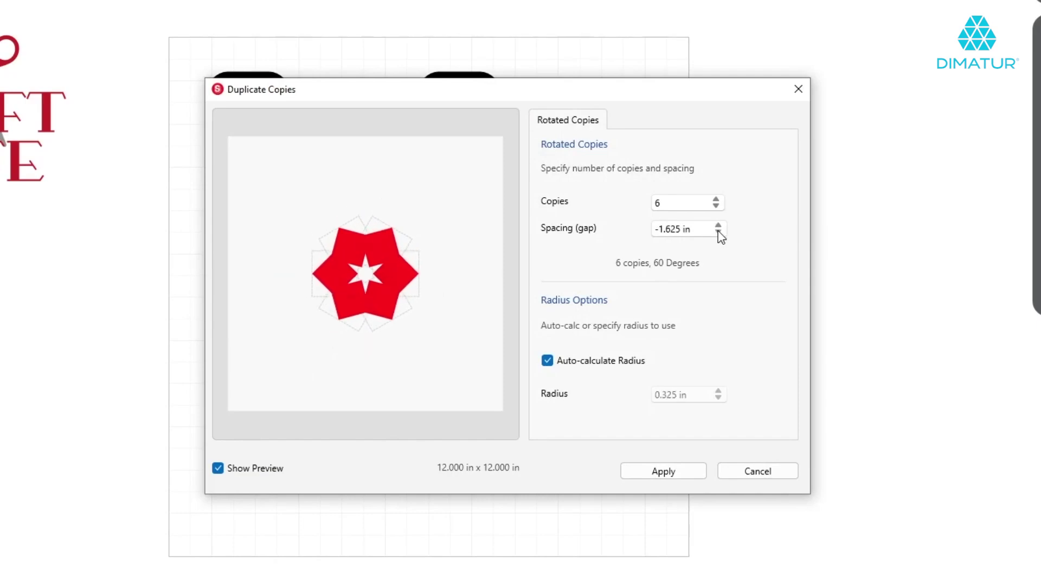
pyautogui.click(718, 226)
pyautogui.click(636, 362)
pyautogui.click(637, 362)
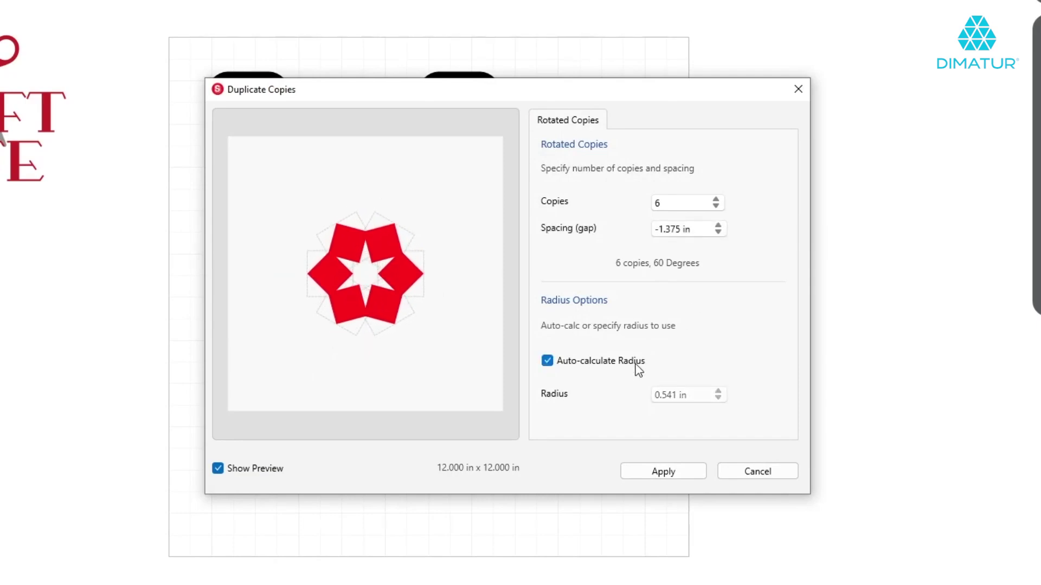
pyautogui.click(670, 471)
pyautogui.moveTo(487, 342); pyautogui.dragTo(195, 381)
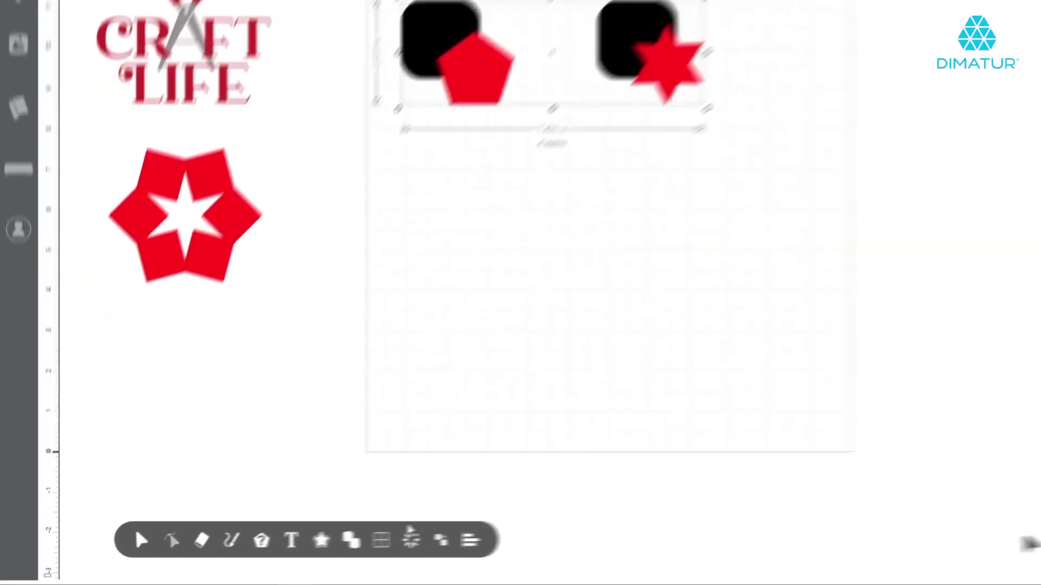
# - Tile the selected rounded squares, pentagon and star as an array with a horizontal quantity of 1 and a vertical quantity of 3
pyautogui.click(410, 540)
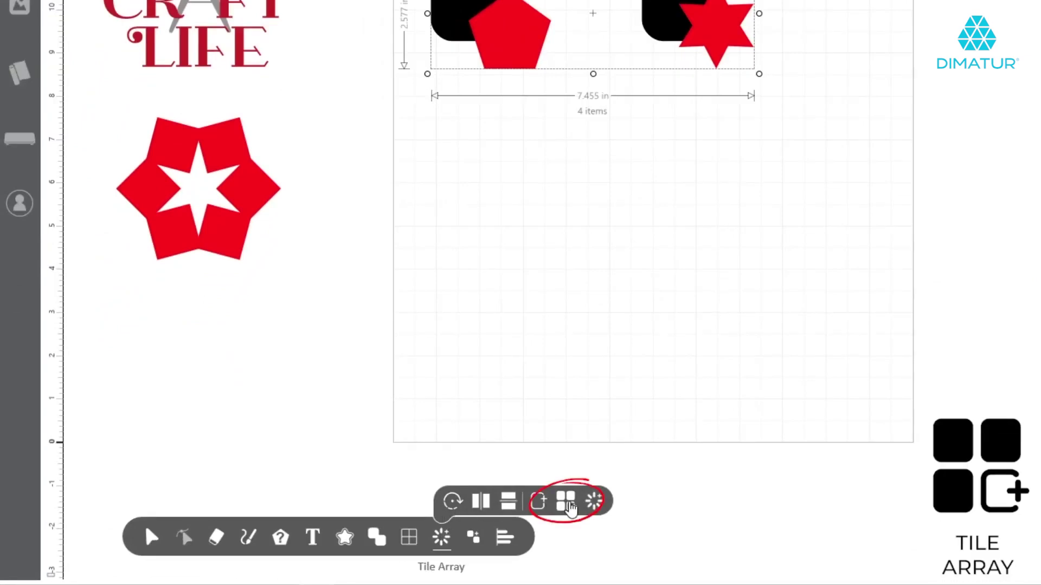
pyautogui.click(567, 503)
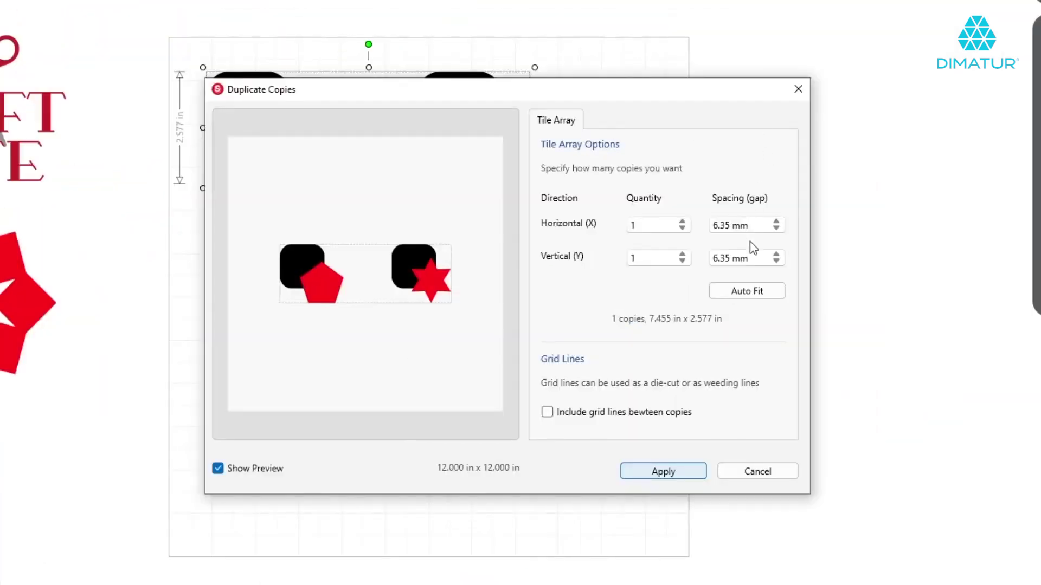
pyautogui.click(682, 254)
pyautogui.click(682, 261)
pyautogui.click(765, 296)
pyautogui.click(682, 255)
pyautogui.click(681, 256)
pyautogui.click(682, 262)
pyautogui.click(681, 261)
pyautogui.click(680, 263)
pyautogui.click(683, 254)
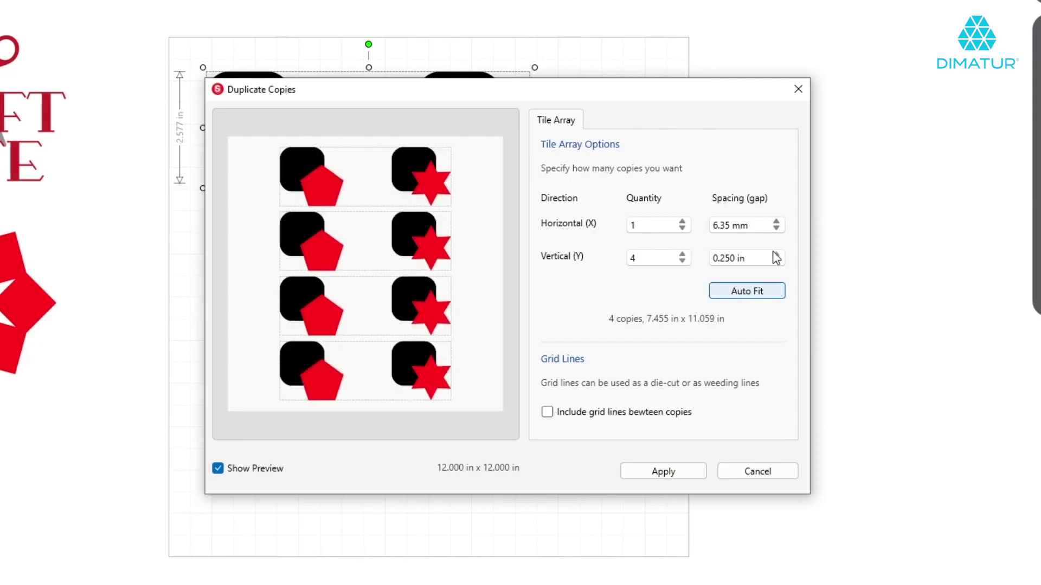
pyautogui.click(682, 262)
pyautogui.click(663, 471)
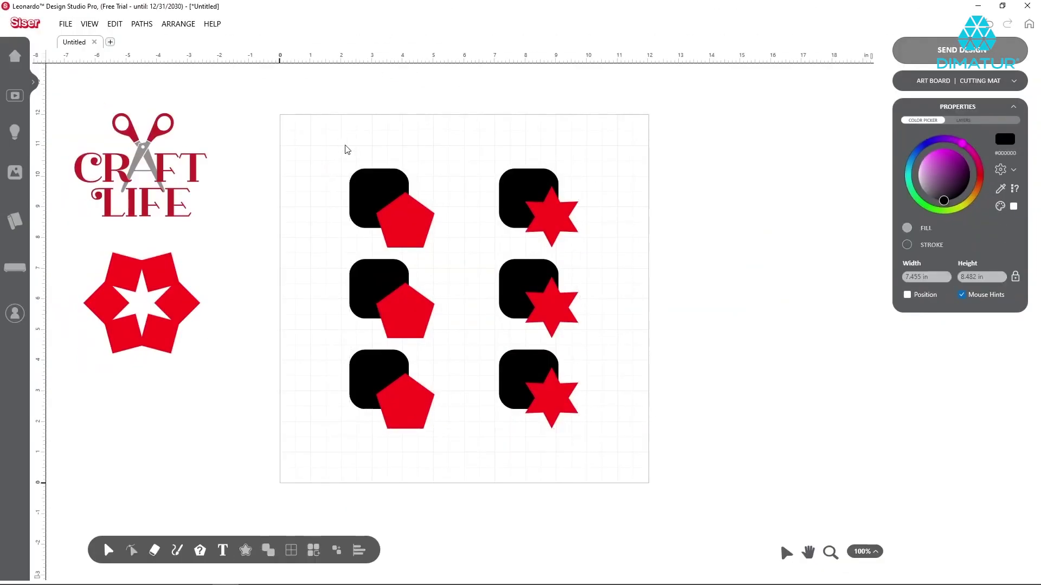
# - Weld the rounded square and pentagon in the top row into one shape
pyautogui.click(356, 170)
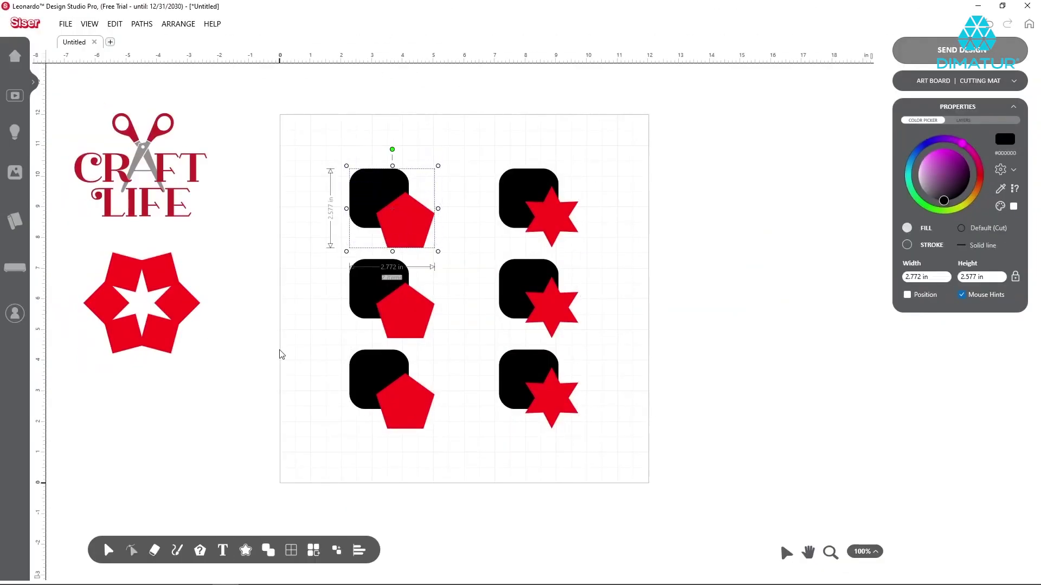
pyautogui.moveTo(267, 550)
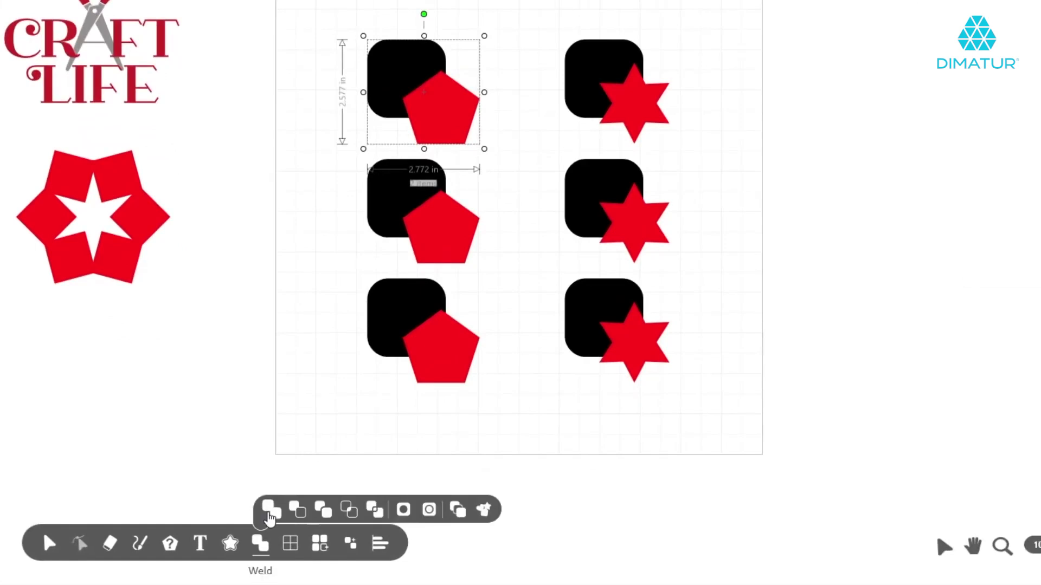
pyautogui.click(270, 516)
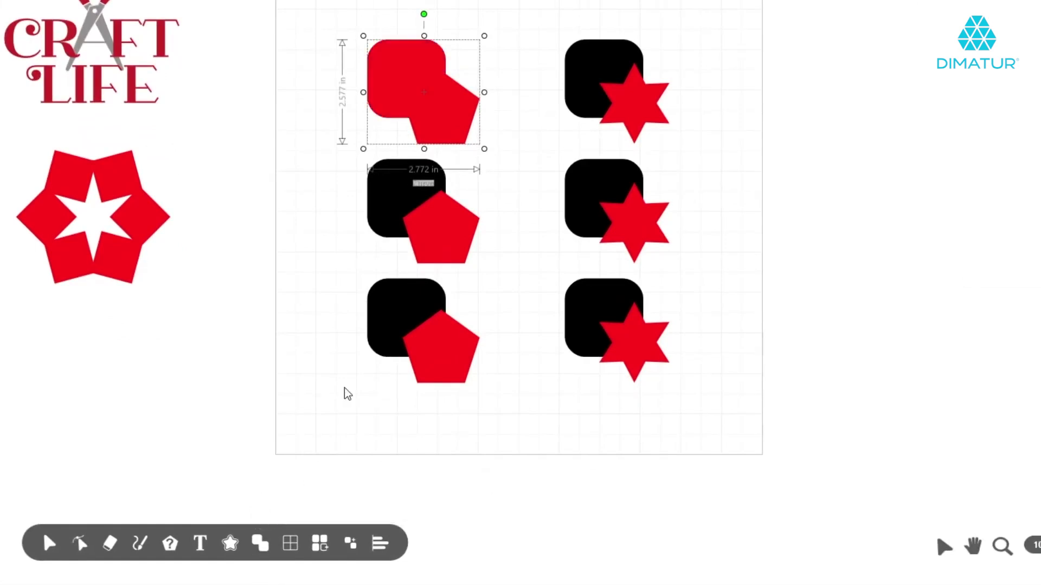
# - Apply Remove Front to the rounded square and star in the top row
pyautogui.moveTo(551, 9); pyautogui.dragTo(669, 153)
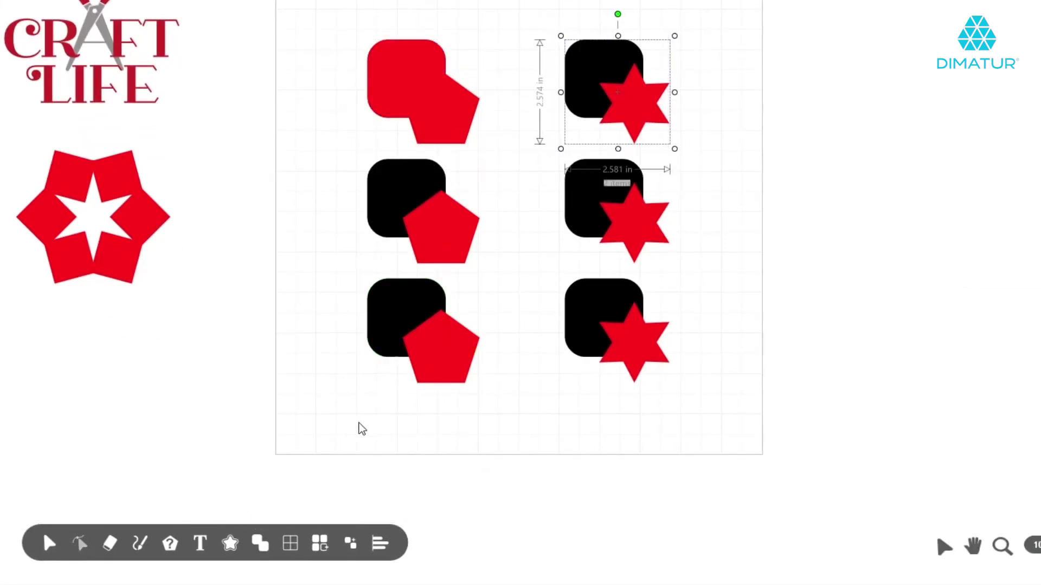
pyautogui.moveTo(269, 546)
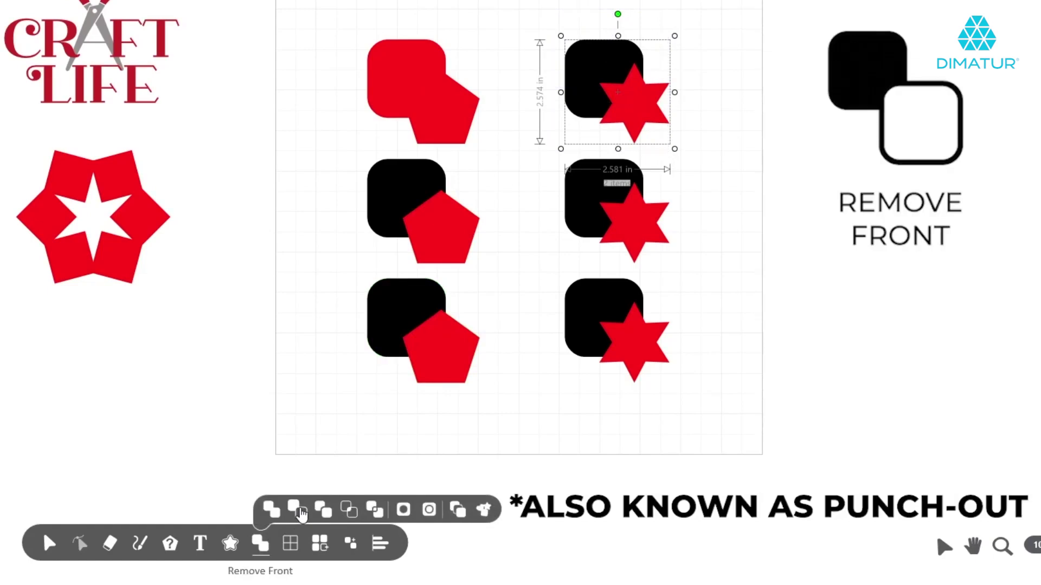
pyautogui.click(301, 514)
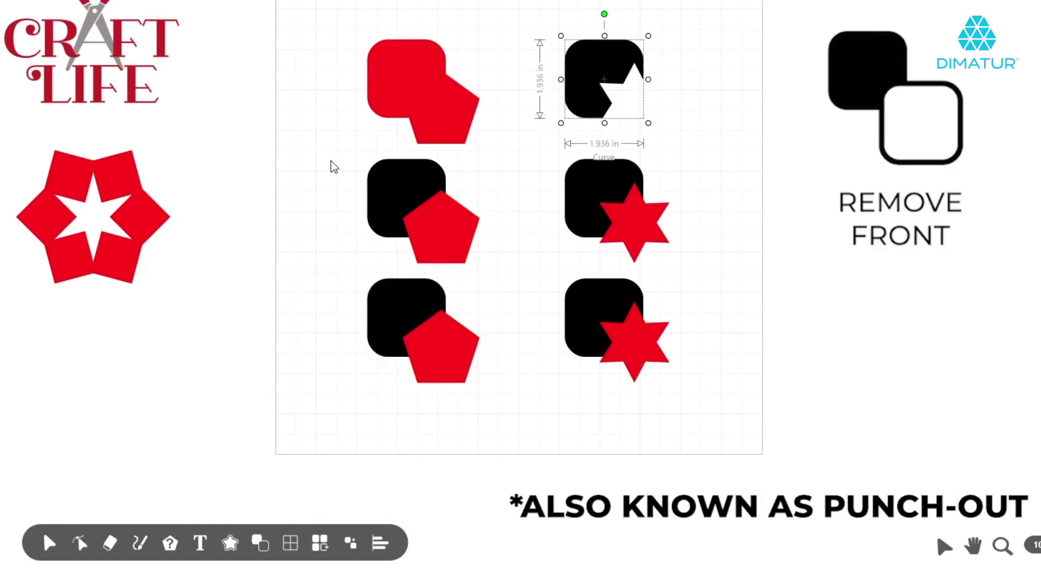
# - Apply Stamp (keep) to the middle-row rounded square and pentagon, and move the pentagon slightly right to expose the cutout
pyautogui.click(390, 195)
pyautogui.moveTo(260, 542)
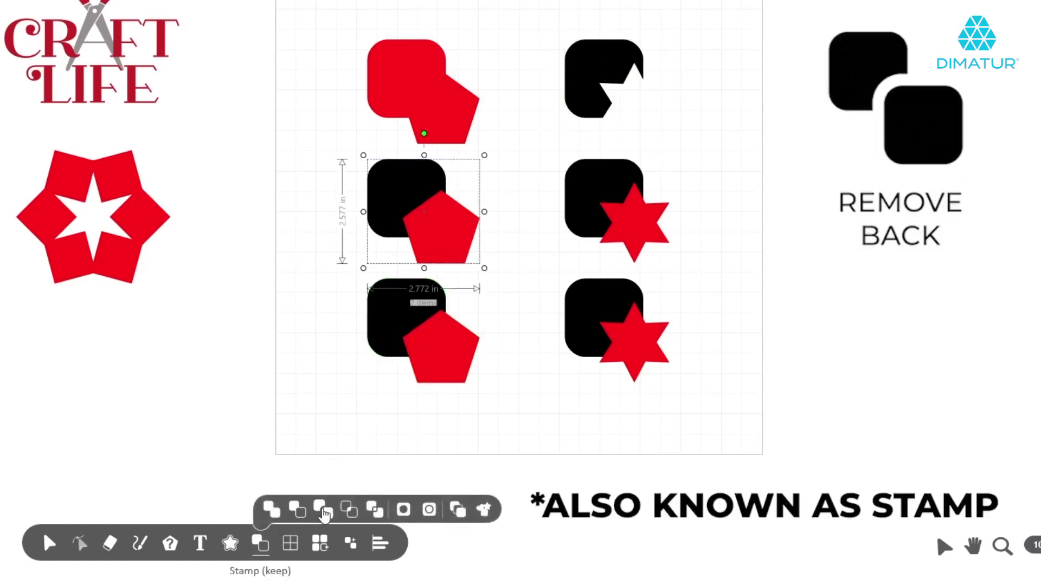
pyautogui.click(323, 514)
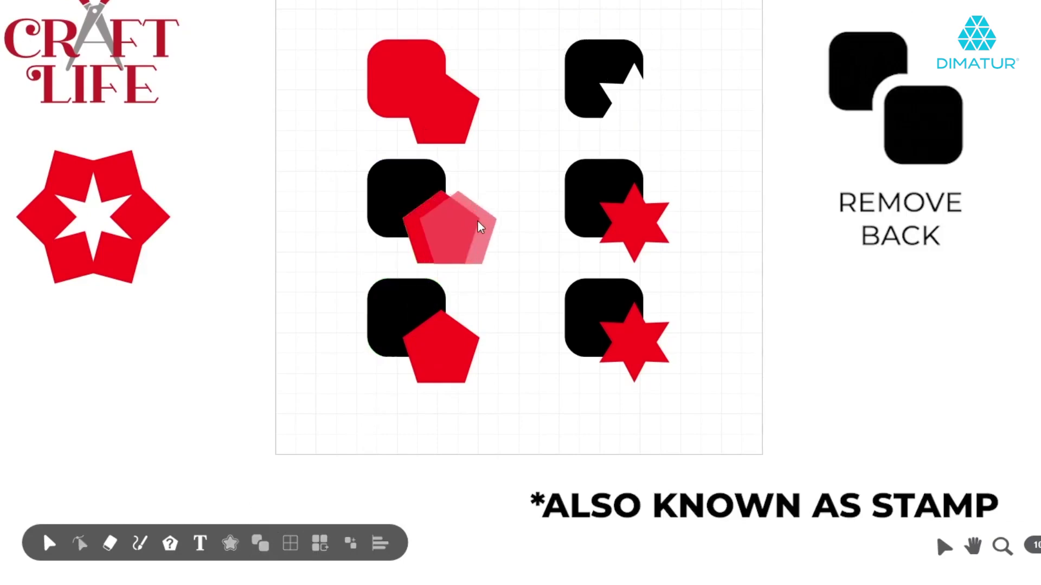
pyautogui.click(484, 228)
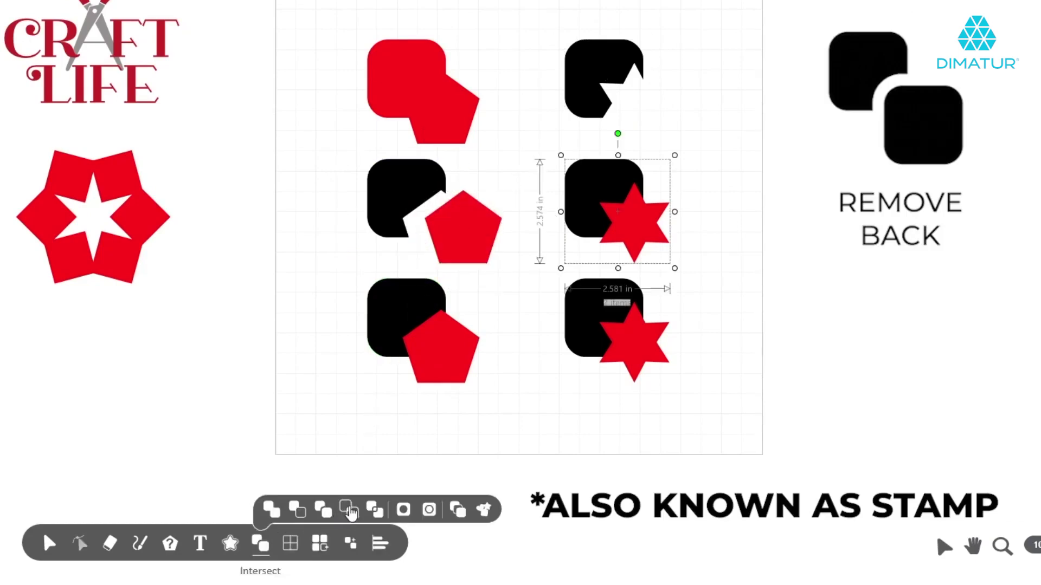
# - Intersect the middle-row rounded square and star, and apply Slice intersect to the bottom-row rounded square and pentagon
pyautogui.click(347, 509)
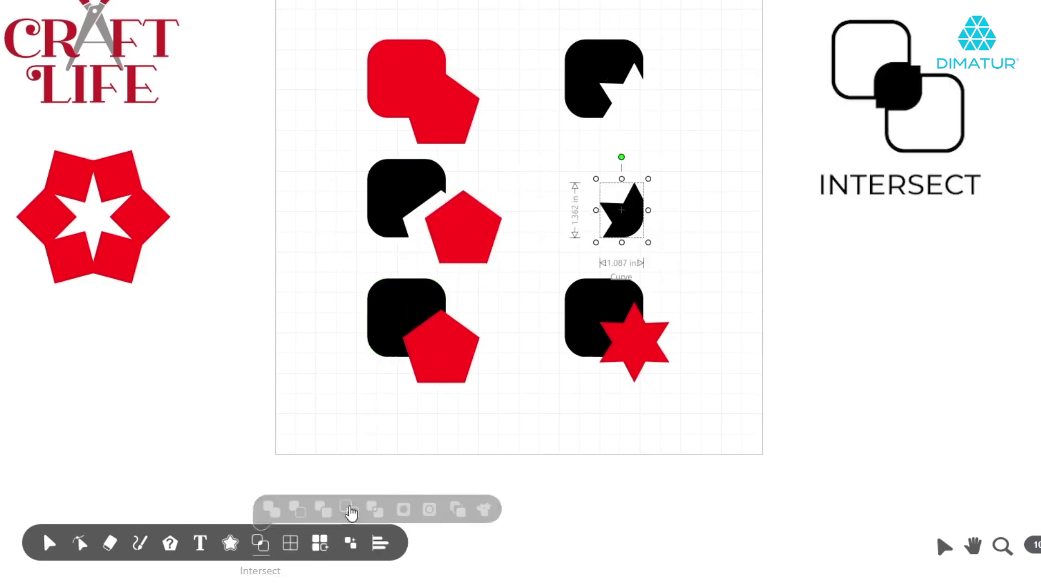
pyautogui.click(406, 294)
pyautogui.moveTo(260, 542)
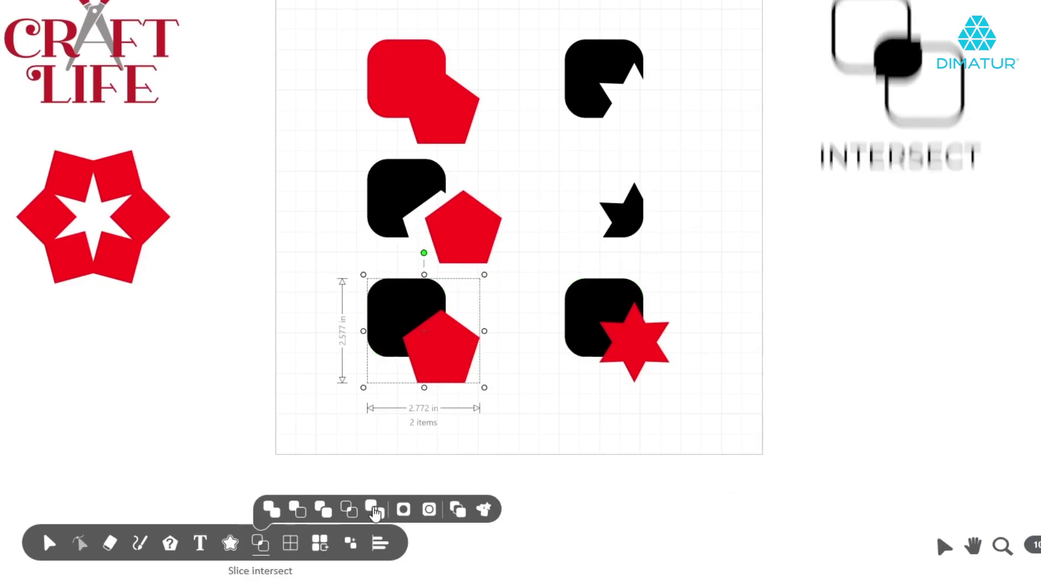
pyautogui.click(374, 512)
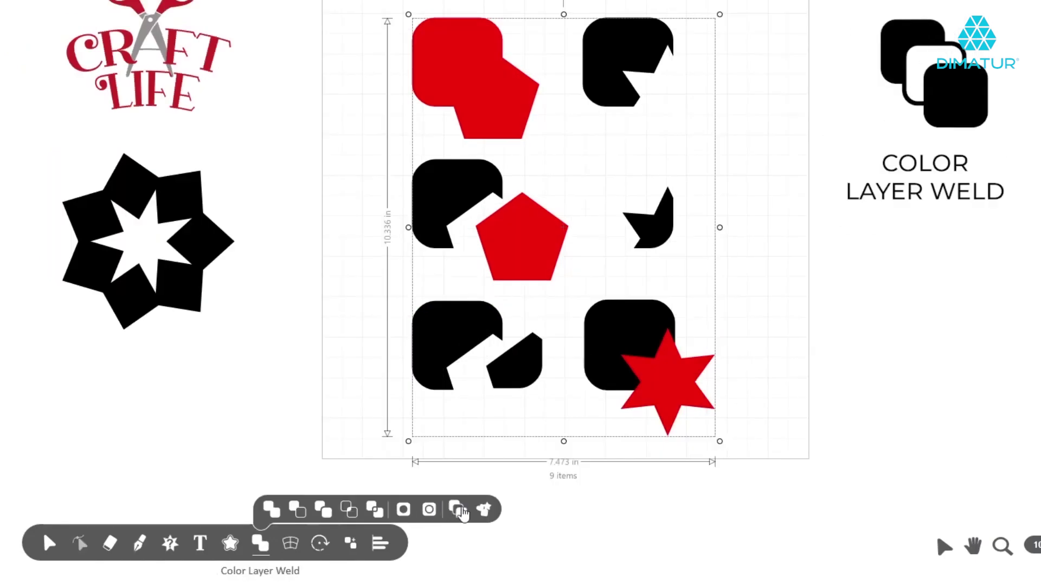
# - Apply Color Layer Weld to all selected art board shapes and move the combined red layer to the right of the black shapes
pyautogui.click(462, 513)
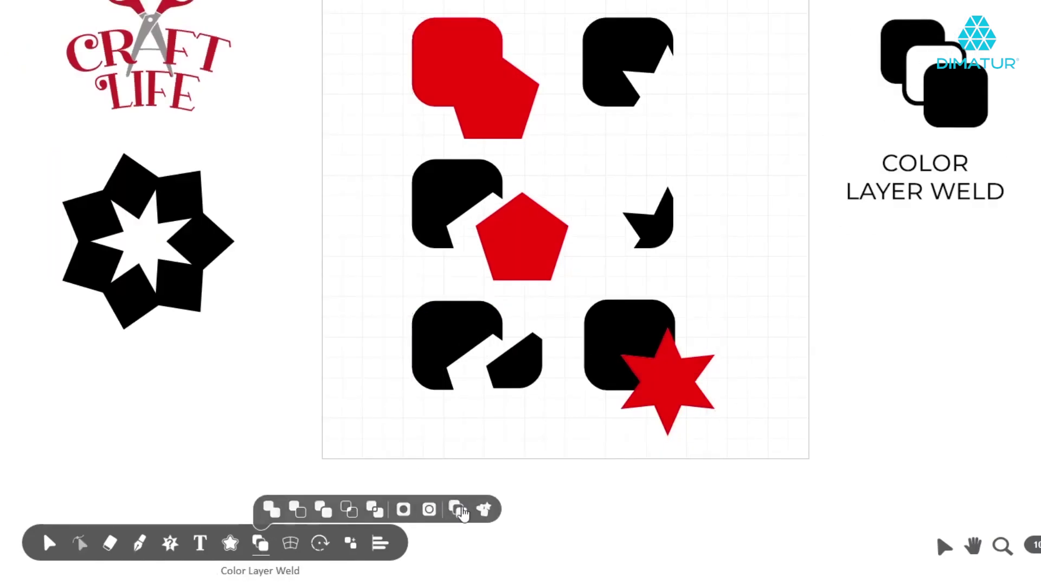
pyautogui.moveTo(683, 400); pyautogui.dragTo(913, 396)
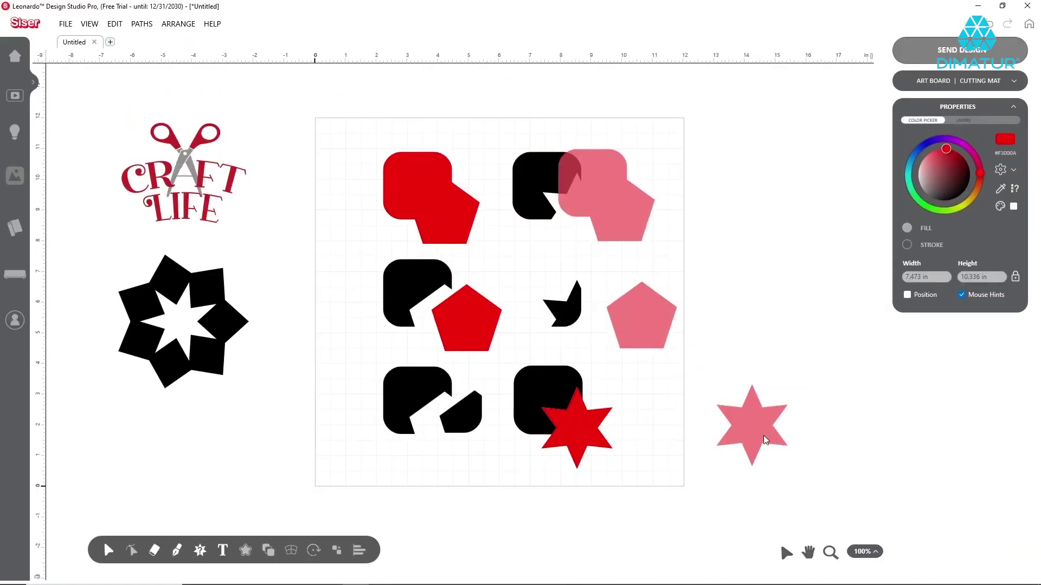
pyautogui.moveTo(766, 440); pyautogui.dragTo(831, 444)
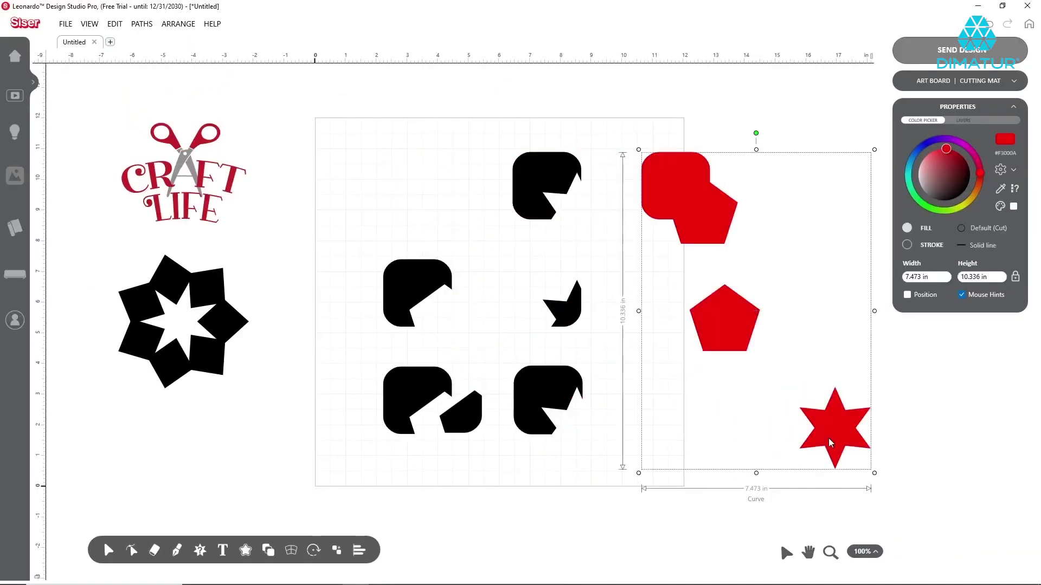
# - Undo the Color Layer Weld result, apply Base Layer Weld with Black as the base color, and move the welded shape to the right
pyautogui.hotkey('ctrl', 'z')
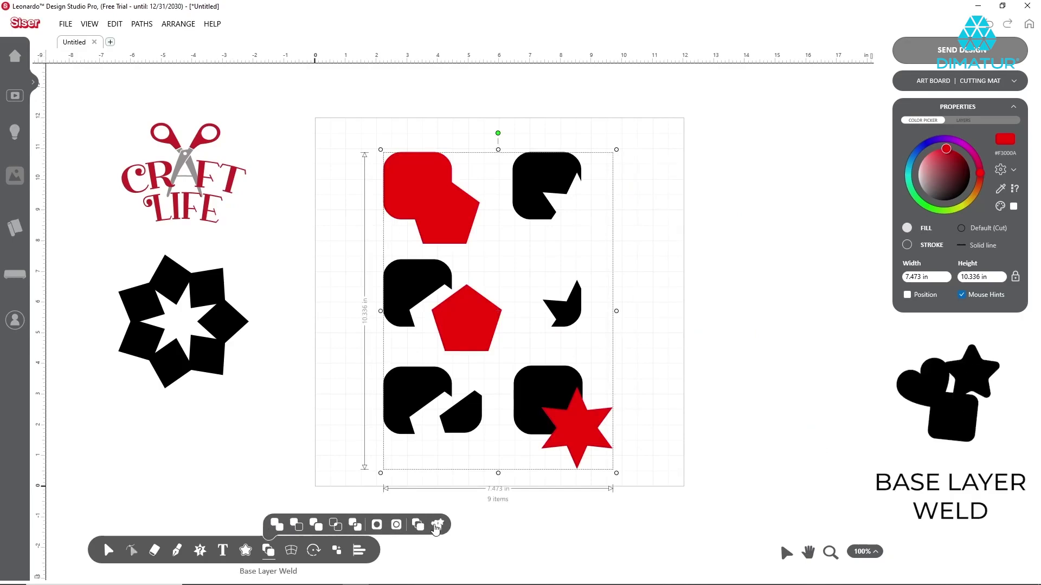
pyautogui.click(437, 526)
pyautogui.click(520, 234)
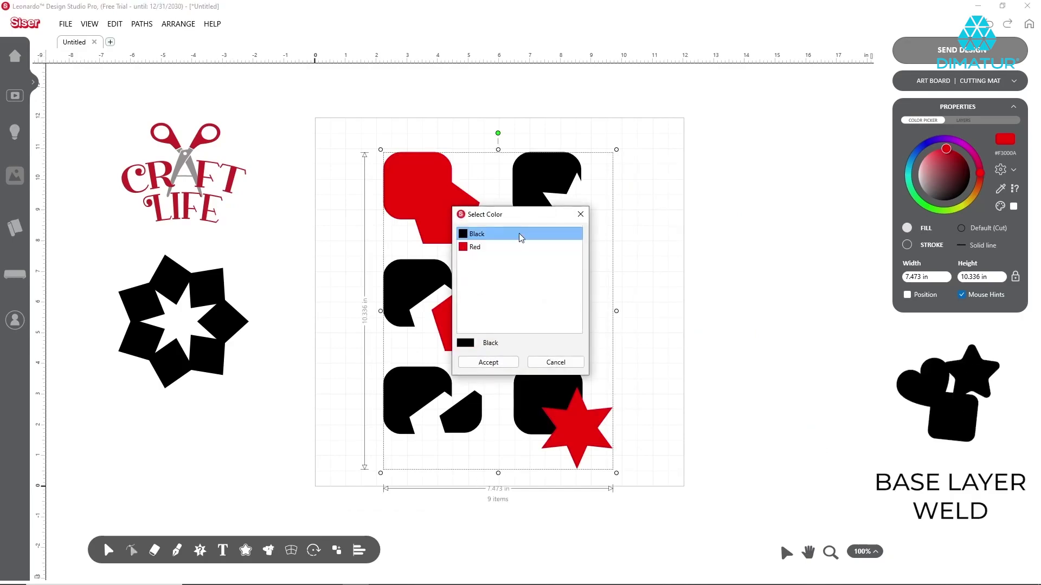
pyautogui.click(504, 362)
pyautogui.moveTo(466, 327); pyautogui.dragTo(761, 331)
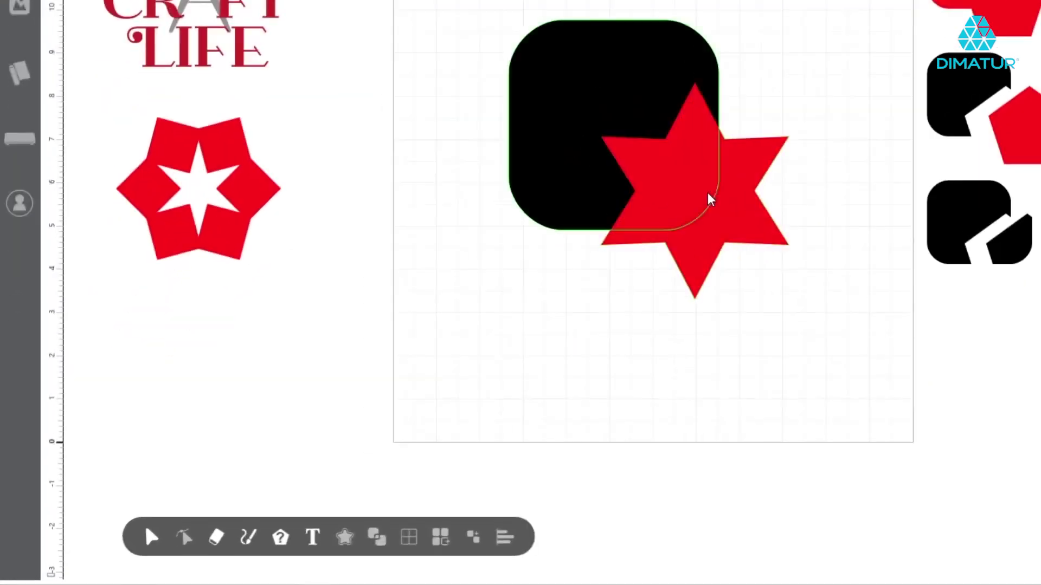
# - Erase strokes across the red star with the Eraser Brush at size 13, using square and round tips in straight-line and freehand modes
pyautogui.click(532, 300)
pyautogui.click(215, 542)
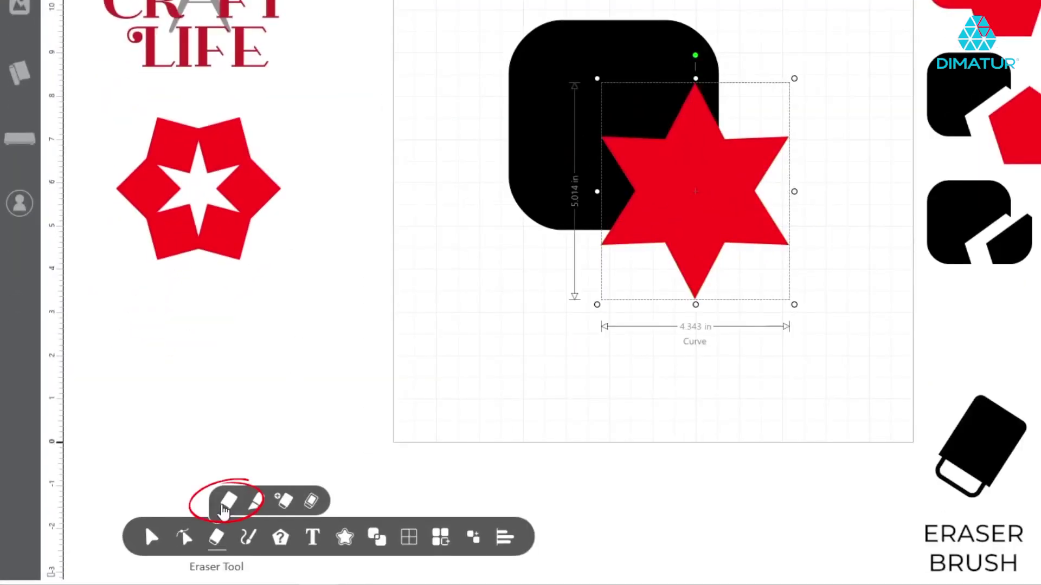
pyautogui.click(223, 509)
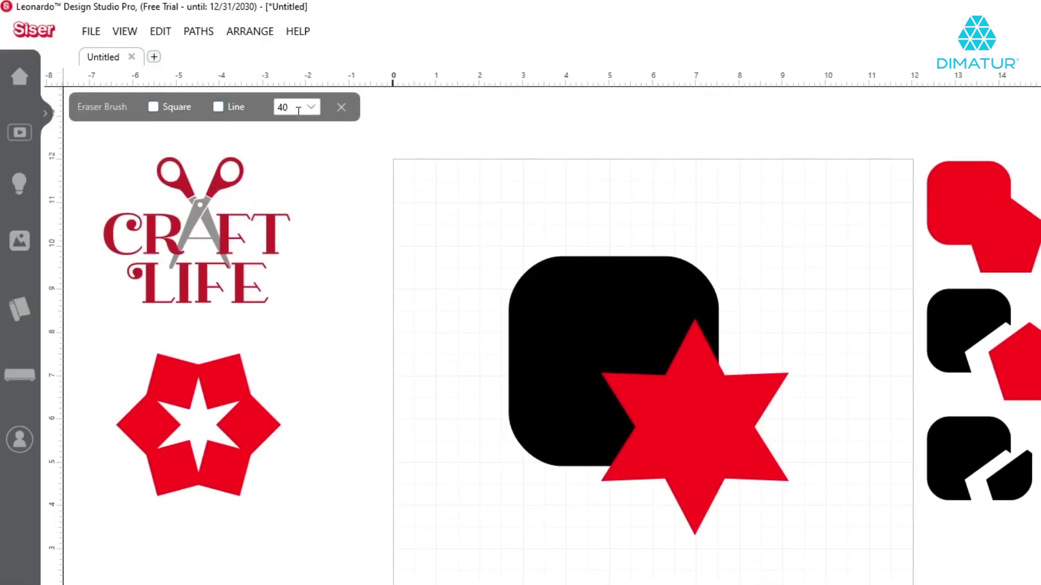
pyautogui.click(191, 106)
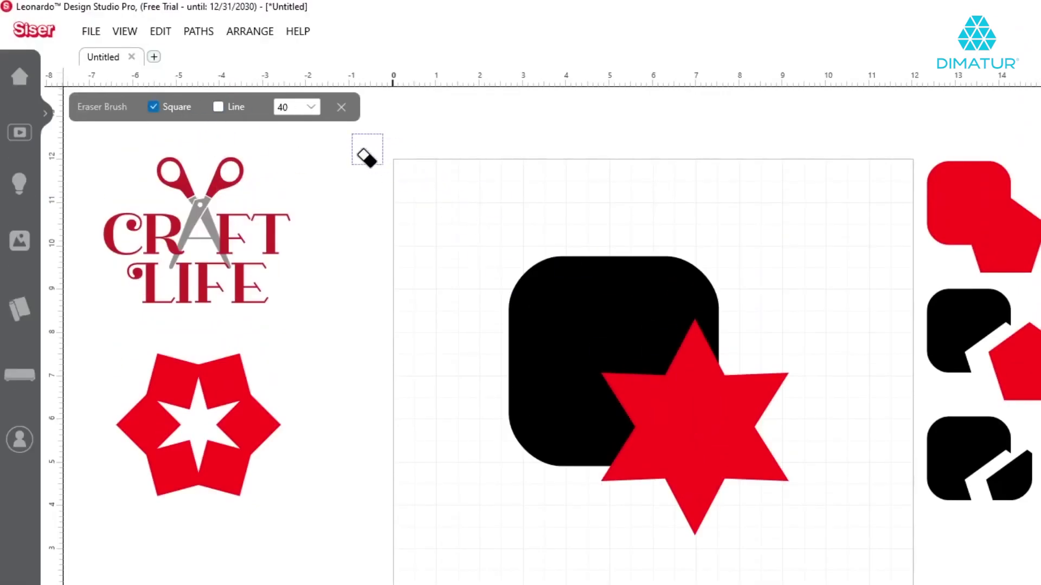
pyautogui.moveTo(336, 167); pyautogui.dragTo(327, 158)
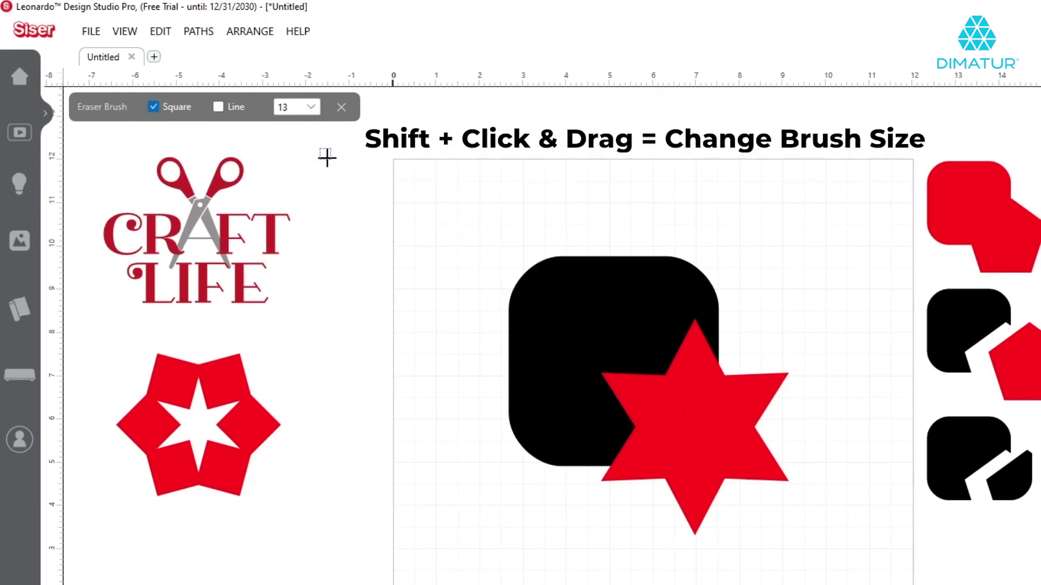
pyautogui.click(218, 106)
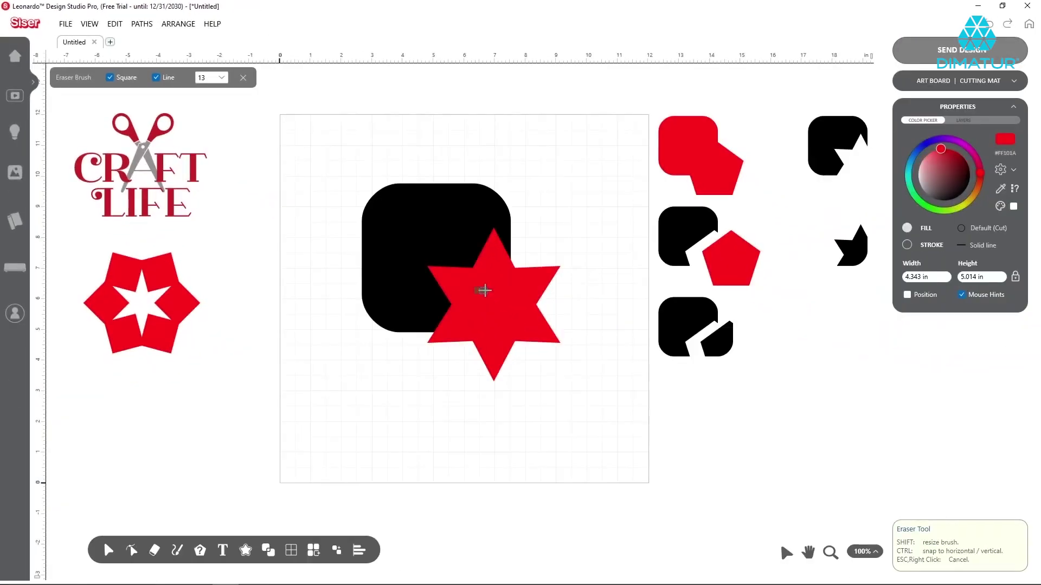
pyautogui.click(515, 291)
pyautogui.moveTo(511, 310); pyautogui.dragTo(512, 311)
pyautogui.click(548, 247)
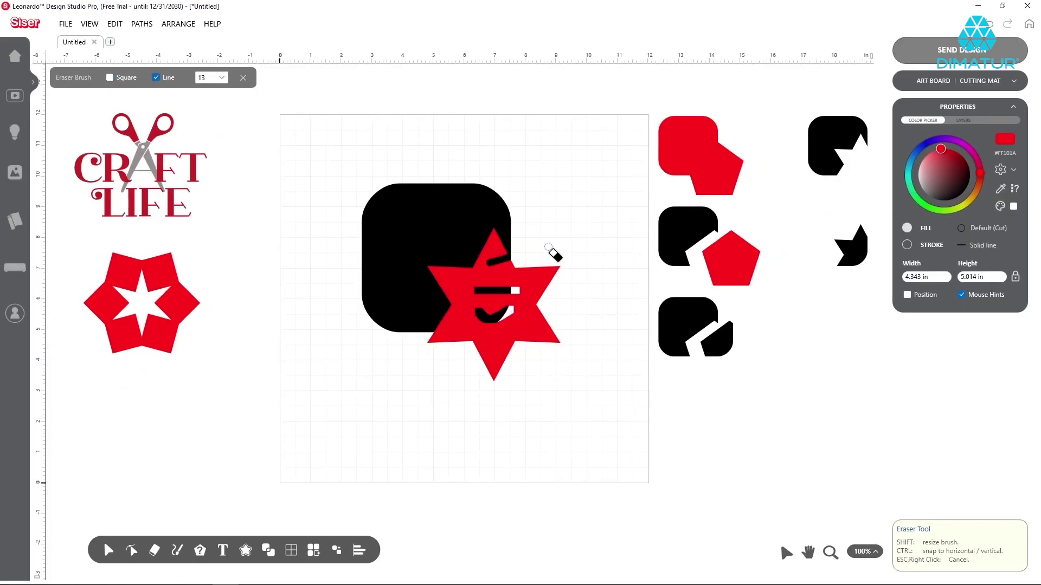
pyautogui.moveTo(553, 317)
pyautogui.mouseDown()
pyautogui.moveTo(582, 320)
pyautogui.moveTo(555, 314)
pyautogui.mouseUp()
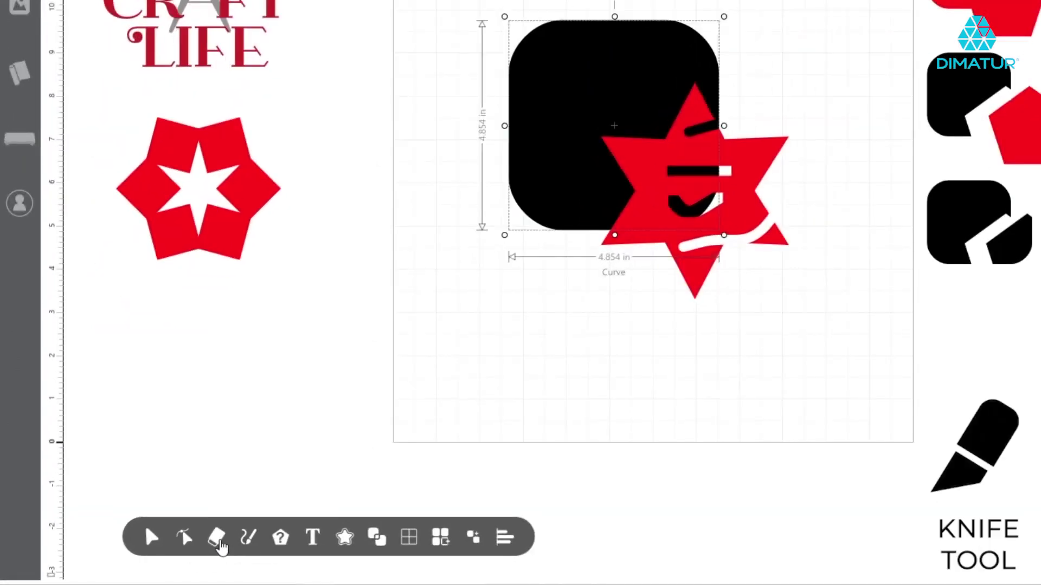
# - Cut the black rounded square diagonally near its upper-left side with the Knife tool and move the cut piece slightly up and left
pyautogui.moveTo(219, 547)
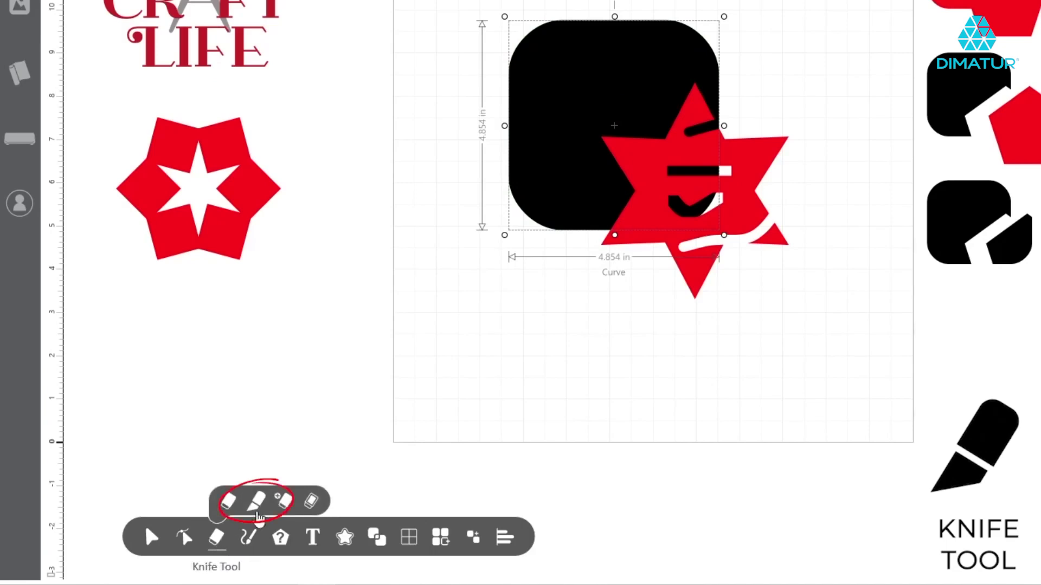
pyautogui.click(257, 503)
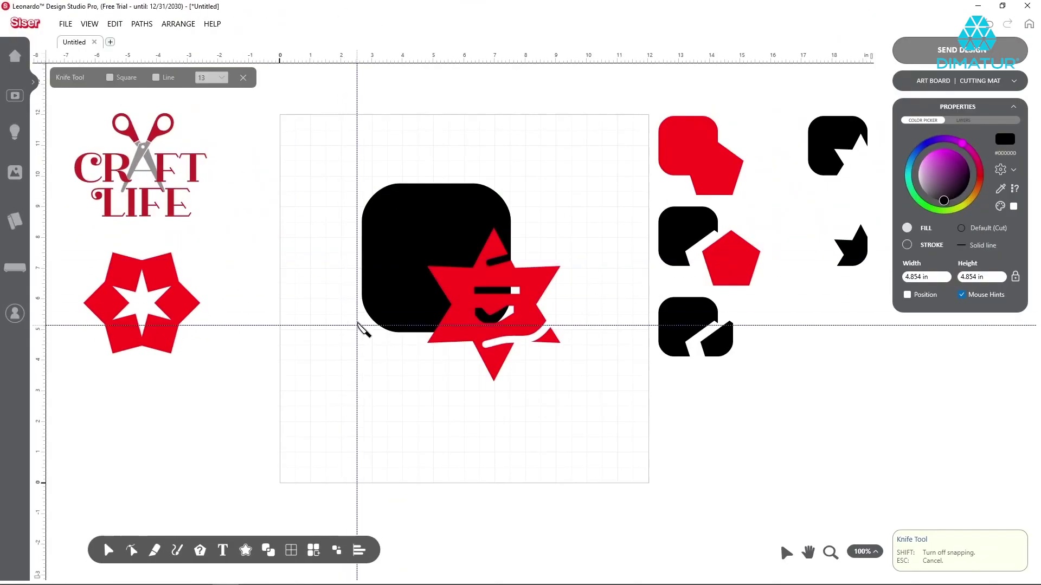
pyautogui.moveTo(357, 326); pyautogui.dragTo(440, 141)
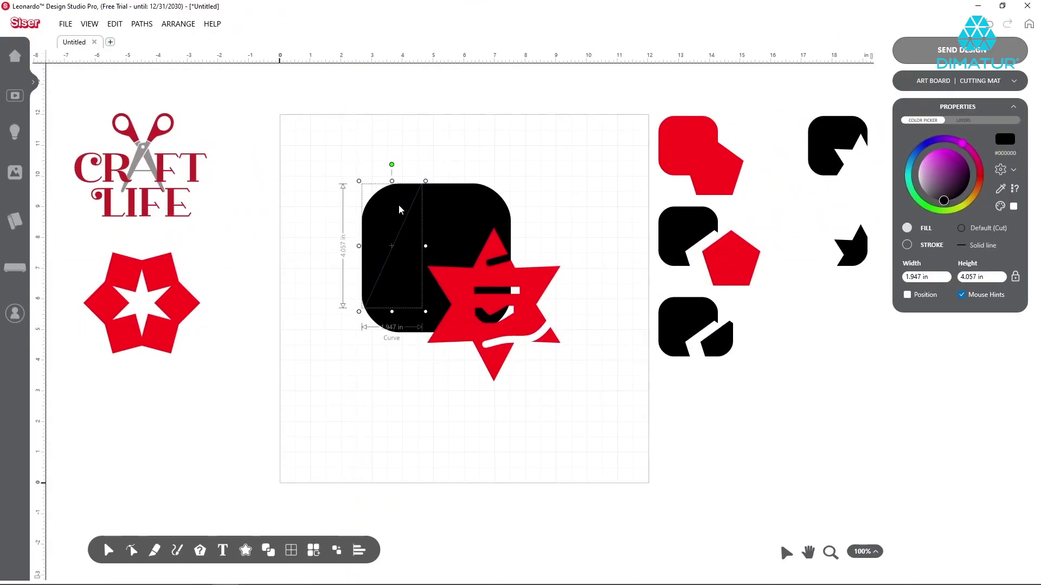
pyautogui.click(440, 140)
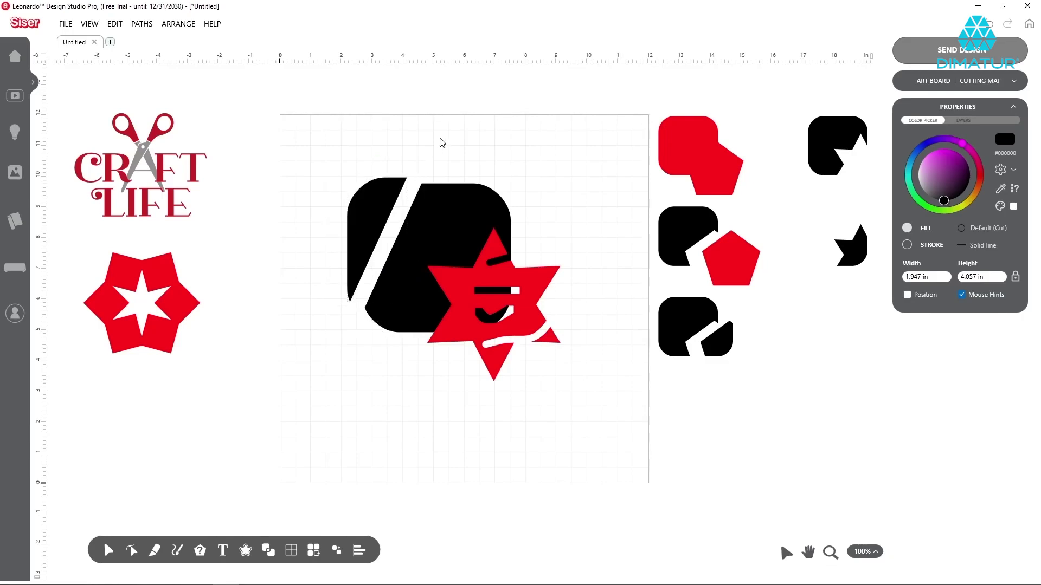
# - Fill back parts of the erased holes in the red star with a Hole eraser stroke of size 13
pyautogui.click(490, 249)
pyautogui.moveTo(153, 553)
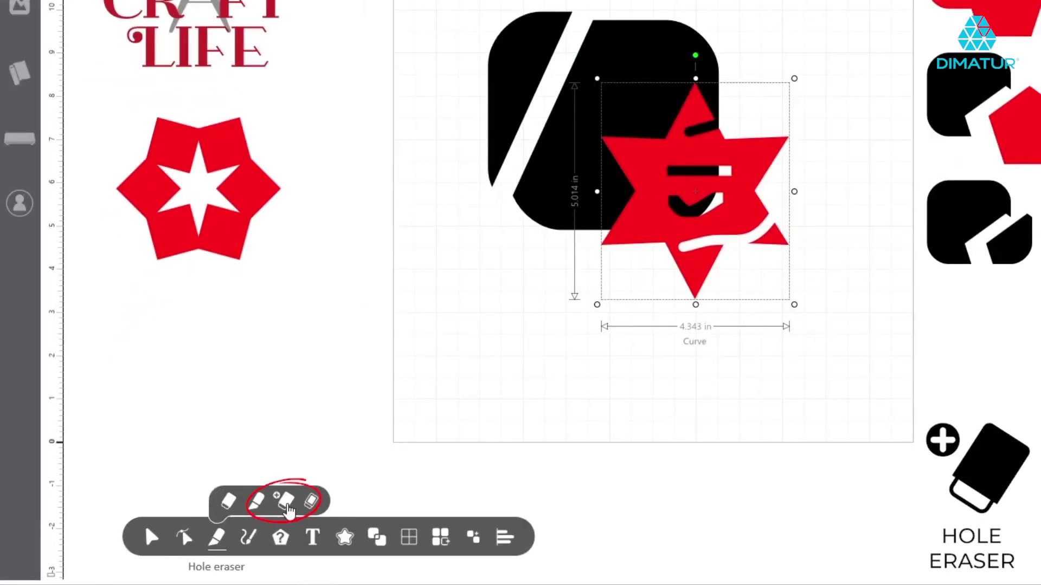
pyautogui.click(287, 505)
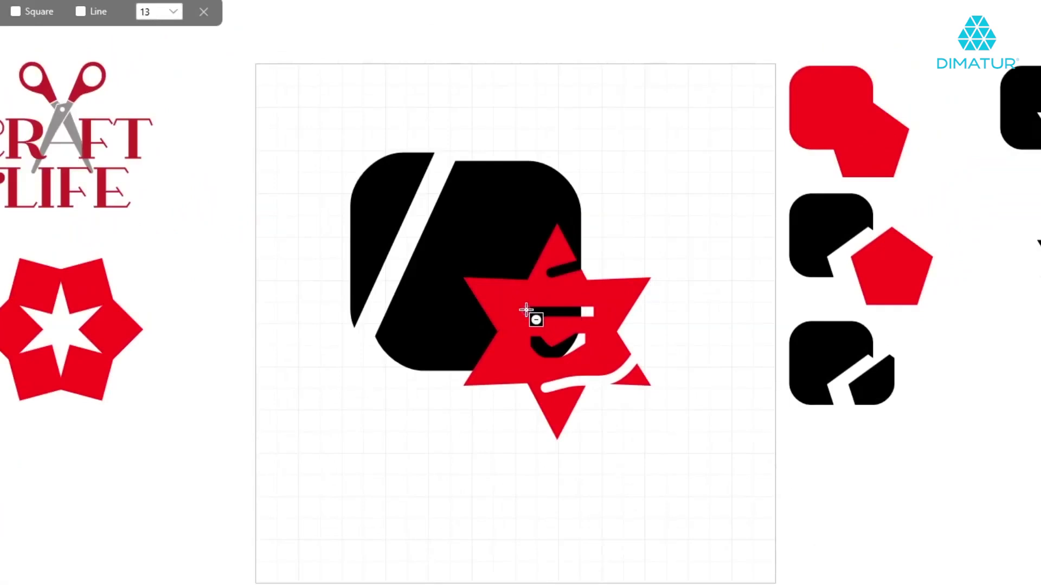
pyautogui.moveTo(526, 310); pyautogui.dragTo(586, 309)
pyautogui.hotkey('ctrl', 'z')
pyautogui.moveTo(570, 224)
pyautogui.mouseDown()
pyautogui.moveTo(557, 453)
pyautogui.moveTo(566, 462)
pyautogui.mouseUp()
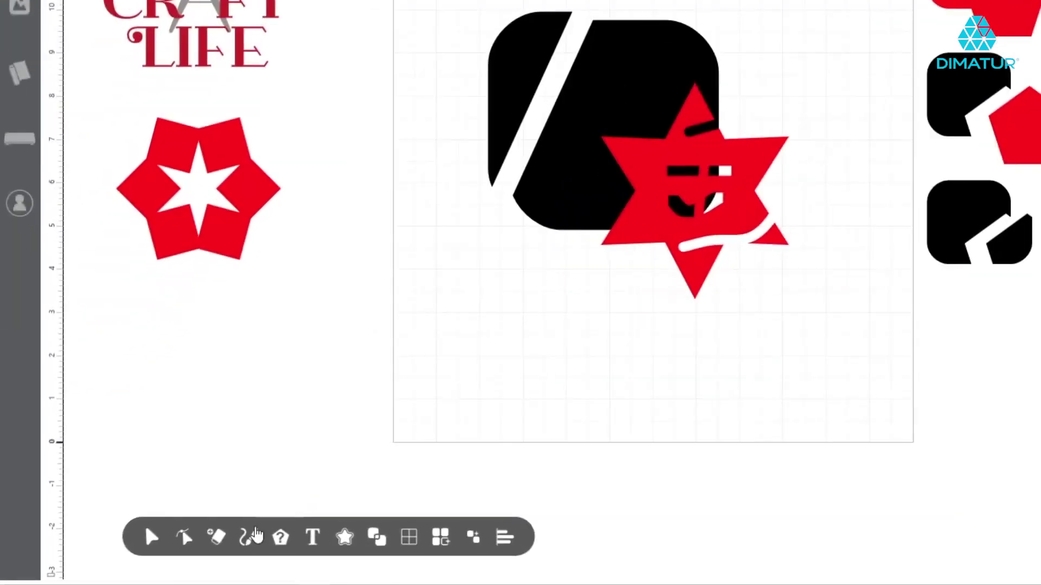
# - Slice a diagonal strip from the black rounded square with the Slice brush and move the sliced piece to the right
pyautogui.moveTo(160, 549)
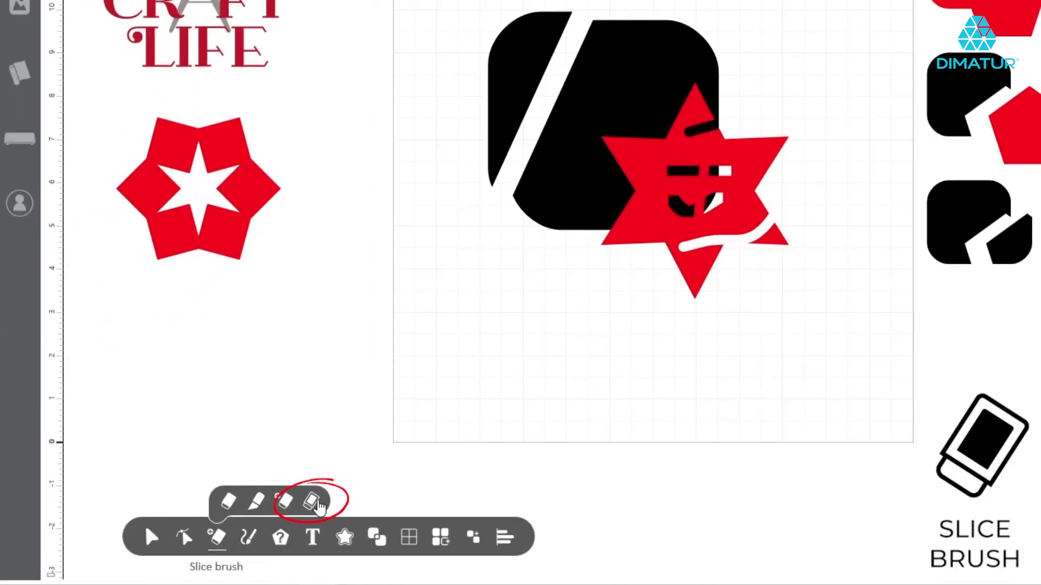
pyautogui.click(313, 503)
pyautogui.moveTo(504, 256); pyautogui.dragTo(634, 117)
pyautogui.press('Escape')
pyautogui.click(605, 165)
pyautogui.moveTo(550, 213); pyautogui.dragTo(675, 188)
pyautogui.click(691, 289)
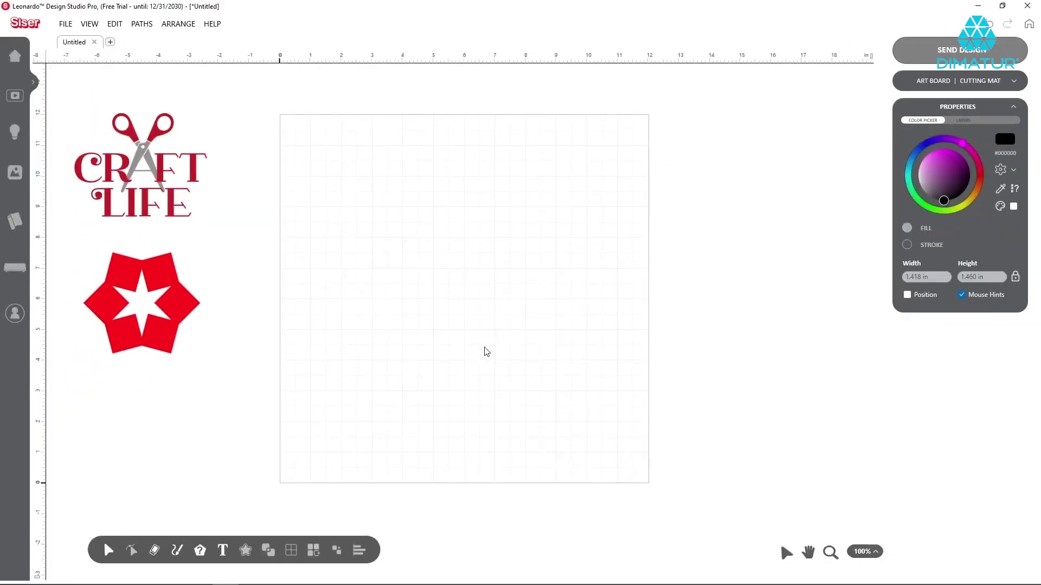
# - Add the text LEONARDO in the College Slab font to the art board
pyautogui.click(222, 550)
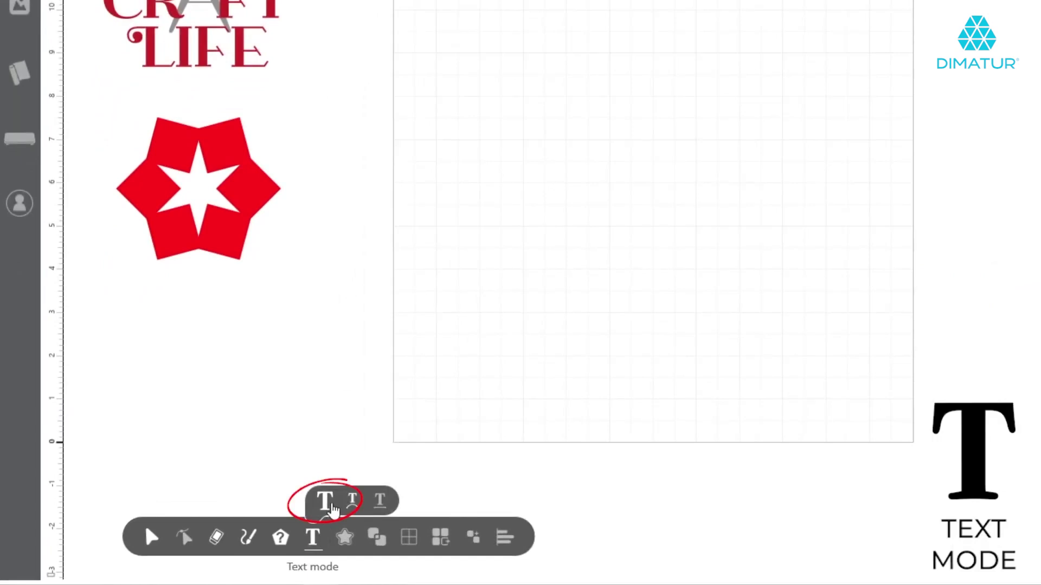
pyautogui.click(332, 507)
pyautogui.write('LEONARDO')
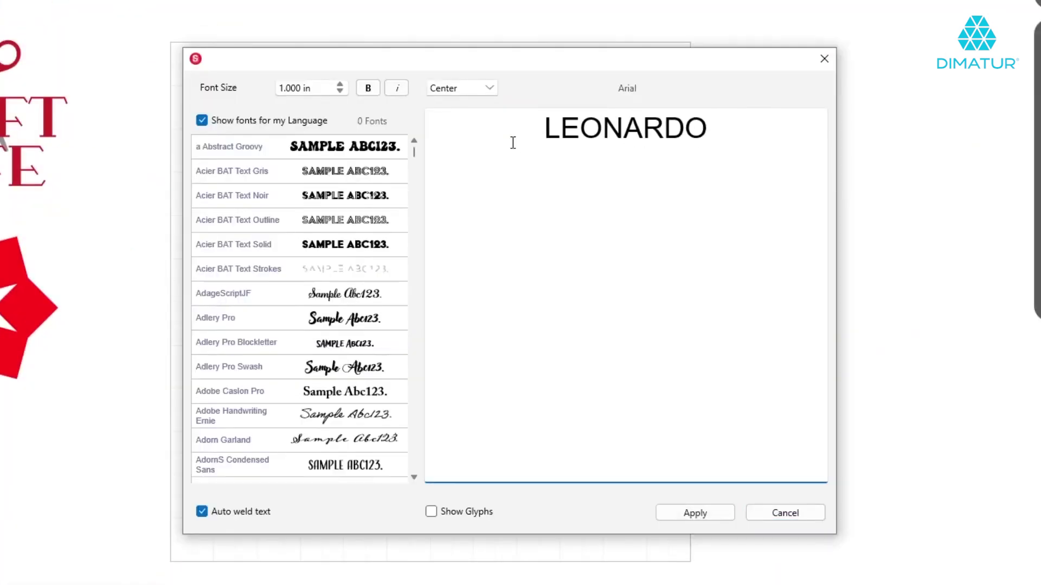
pyautogui.scroll(-15, 319, 375)
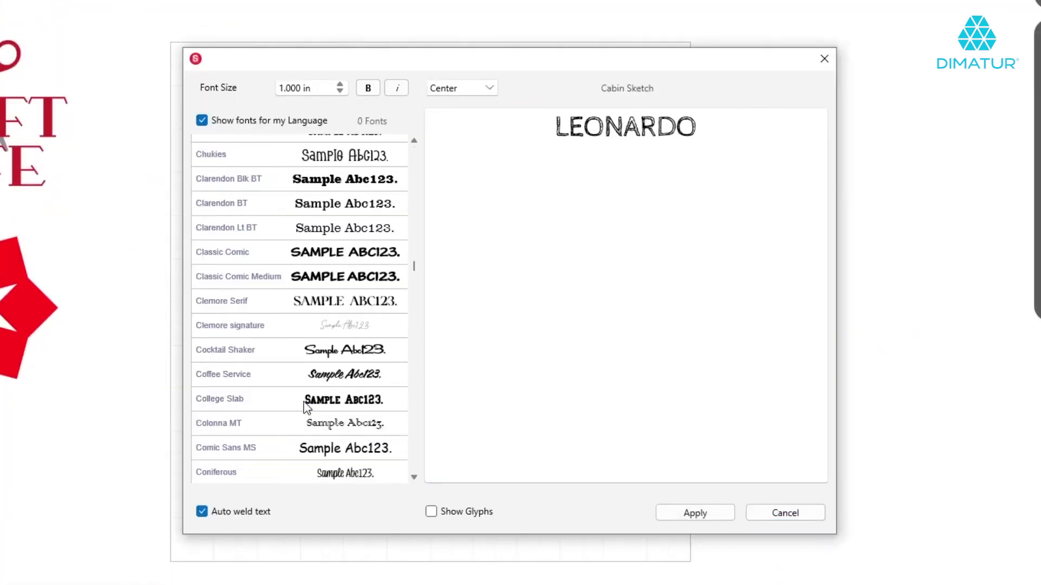
pyautogui.click(306, 402)
pyautogui.click(695, 513)
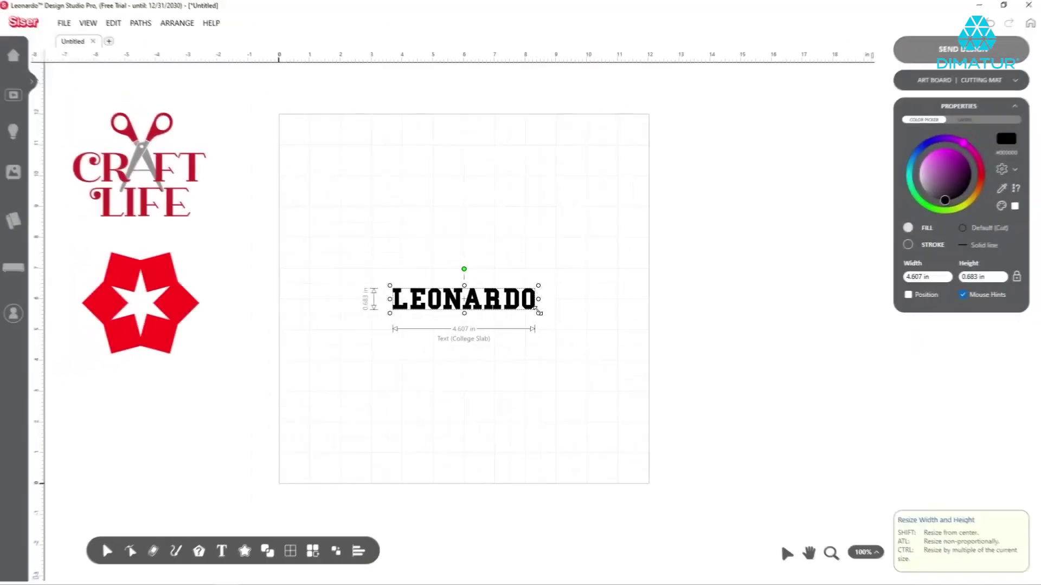
# - Recolor the LEONARDO text with the dark red sampled from the CRAFT LIFE design and move it near the art board's upper edge
pyautogui.click(970, 148)
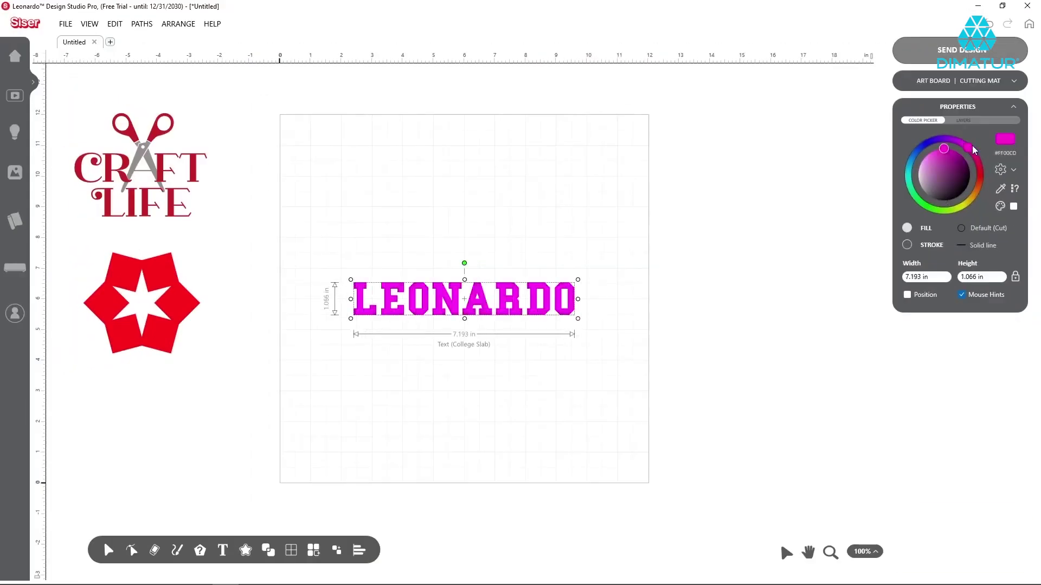
pyautogui.moveTo(973, 145); pyautogui.dragTo(991, 173)
pyautogui.click(1000, 189)
pyautogui.click(178, 201)
pyautogui.moveTo(508, 294); pyautogui.dragTo(507, 172)
pyautogui.moveTo(507, 172); pyautogui.dragTo(507, 174)
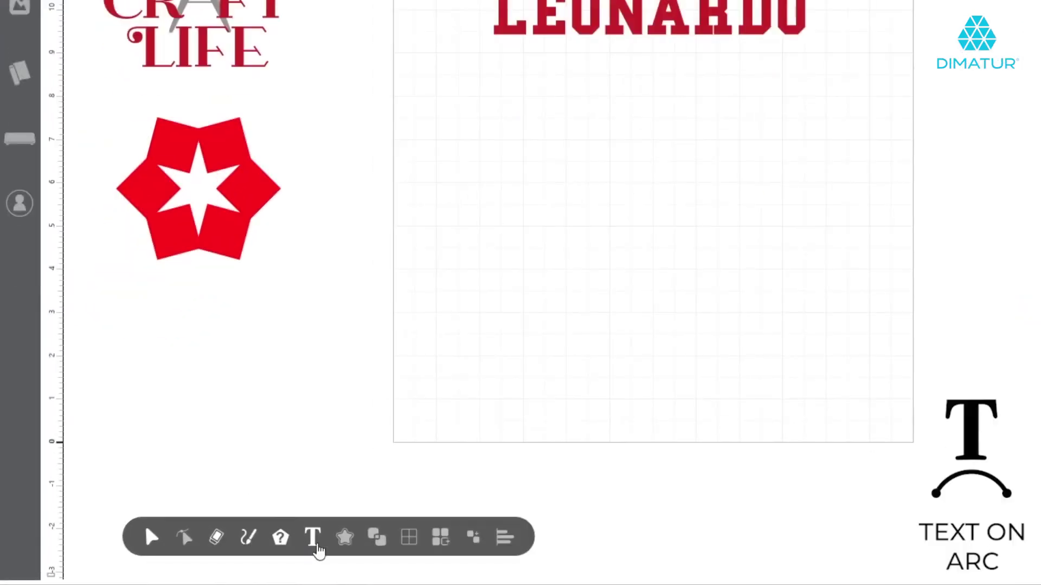
# - Start a Text on Arc object with LEONARDO on the first line and PRO on the second line
pyautogui.click(224, 553)
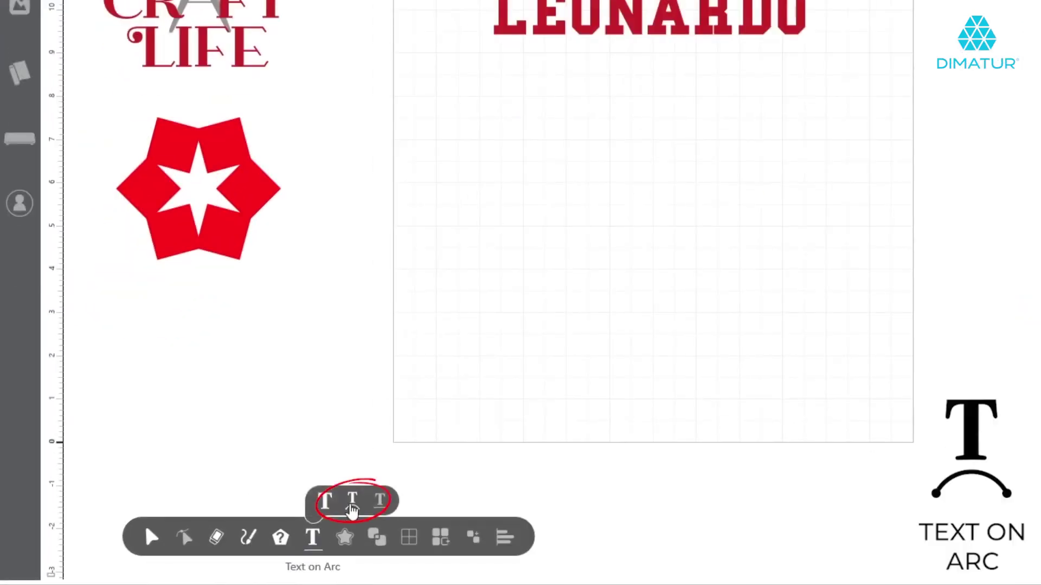
pyautogui.click(353, 504)
pyautogui.write('LEONARDO PRO')
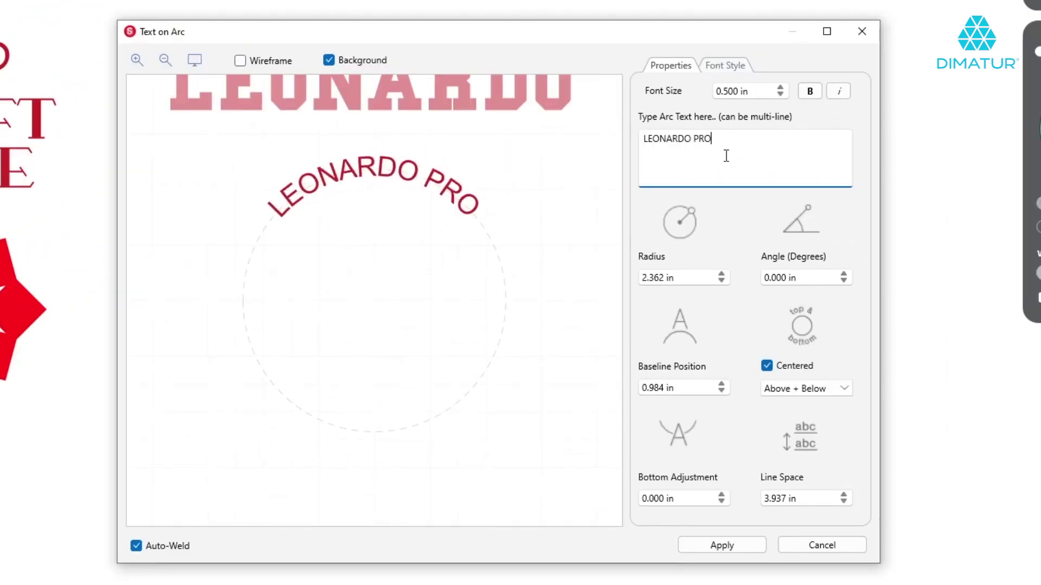
pyautogui.click(693, 139)
pyautogui.press('Return')
# - Set the arc text's font to College Slab
pyautogui.click(724, 65)
pyautogui.scroll(-20, 771, 217)
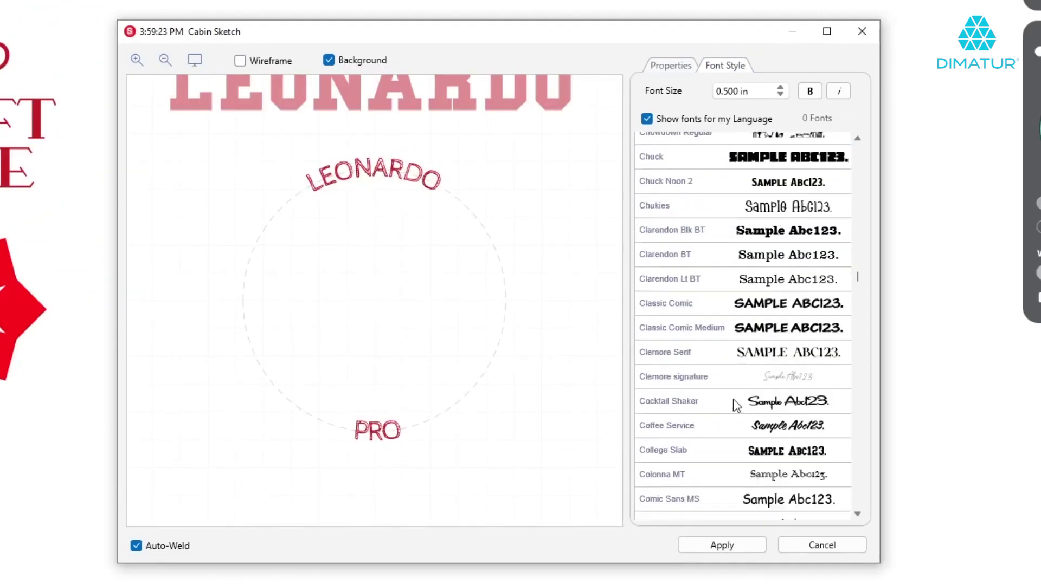
pyautogui.scroll(-2, 736, 405)
pyautogui.click(737, 297)
# - Enlarge the arc text to 1.000 in, reduce its circle to a 2.003 in radius and reposition the circle's center
pyautogui.click(670, 65)
pyautogui.moveTo(375, 299); pyautogui.dragTo(355, 273)
pyautogui.moveTo(363, 141); pyautogui.dragTo(353, 89)
pyautogui.moveTo(487, 288); pyautogui.dragTo(464, 288)
pyautogui.moveTo(355, 273); pyautogui.dragTo(387, 298)
# - Try larger and smaller radius values and different angles for the arc text, and reset the angle to 0 degrees
pyautogui.click(721, 274)
pyautogui.click(721, 275)
pyautogui.click(721, 274)
pyautogui.click(721, 281)
pyautogui.click(721, 281)
pyautogui.click(844, 280)
pyautogui.click(843, 275)
pyautogui.click(843, 274)
pyautogui.click(843, 274)
pyautogui.moveTo(804, 278); pyautogui.dragTo(564, 274)
pyautogui.write('0')
# - Try raising and lowering the arc text's baseline position
pyautogui.click(722, 384)
pyautogui.click(721, 384)
pyautogui.click(721, 391)
pyautogui.click(722, 390)
# - Try the Above only and Below only placements for the arc text
pyautogui.click(788, 388)
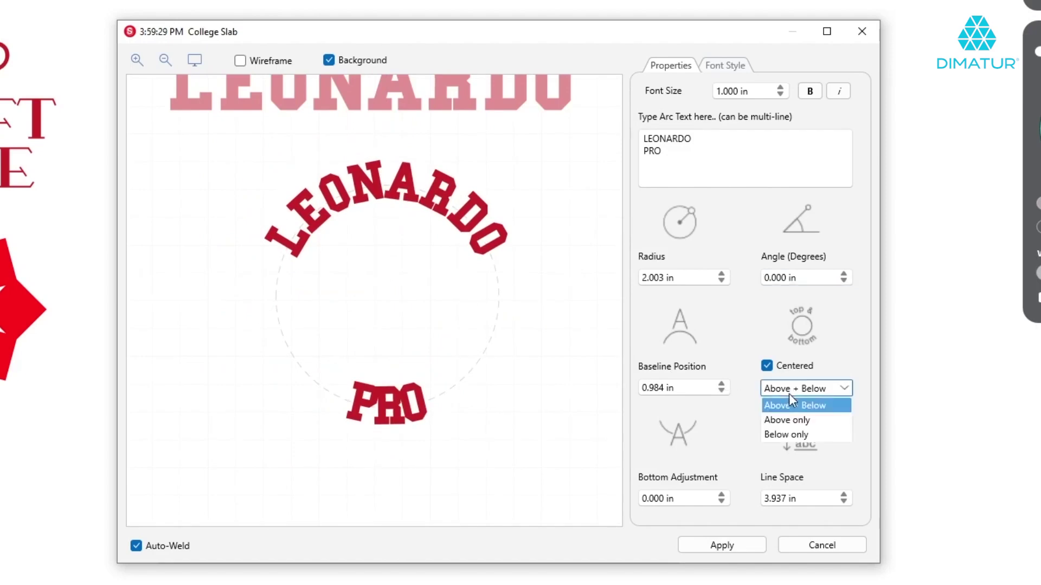
pyautogui.click(786, 417)
pyautogui.click(843, 388)
pyautogui.click(842, 433)
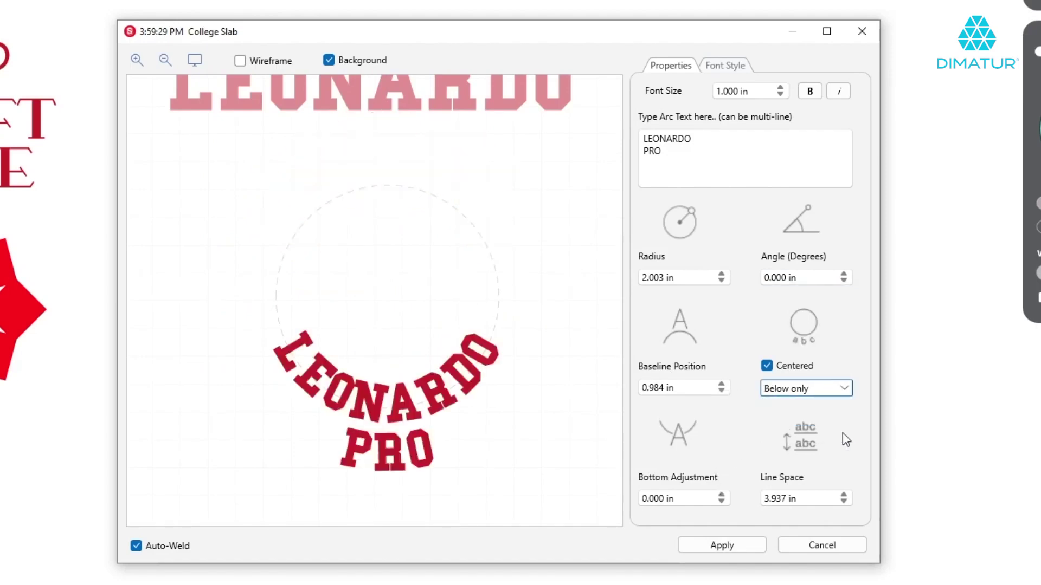
pyautogui.scroll(1, 838, 396)
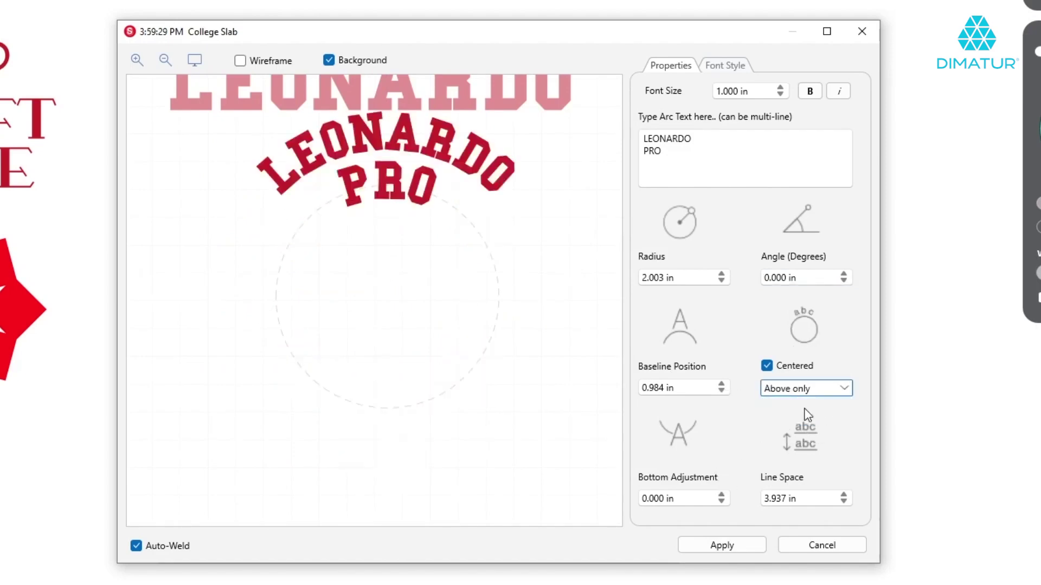
# - Try adjusting the line space, set the arc text's placement back to Above + Below, and apply it to the art board
pyautogui.click(843, 496)
pyautogui.click(844, 502)
pyautogui.scroll(1, 844, 394)
pyautogui.click(731, 548)
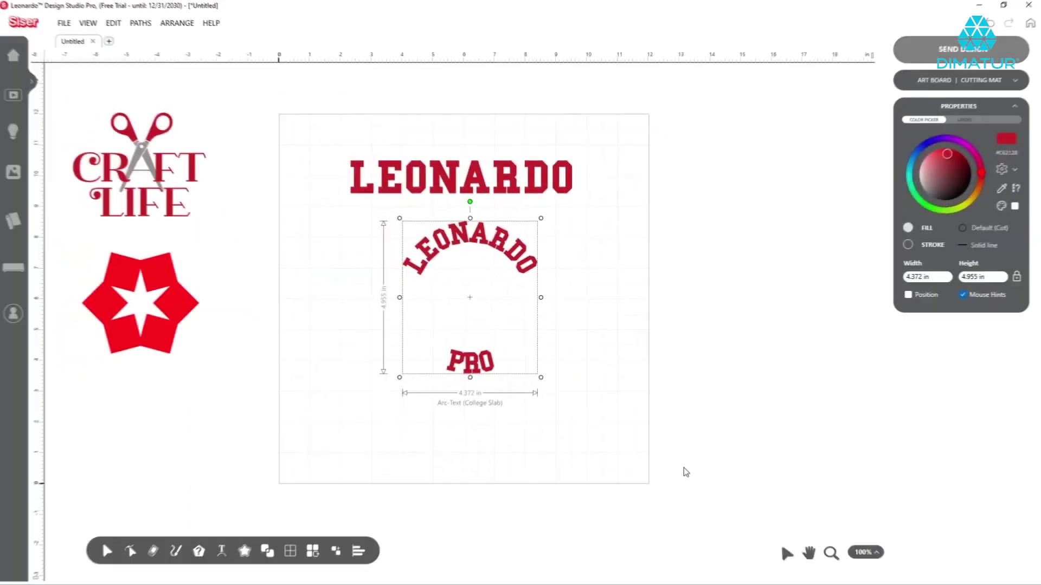
# - Draw a wavy stroke with the Vector Brush at size 13 beside the PRO arc text
pyautogui.click(221, 551)
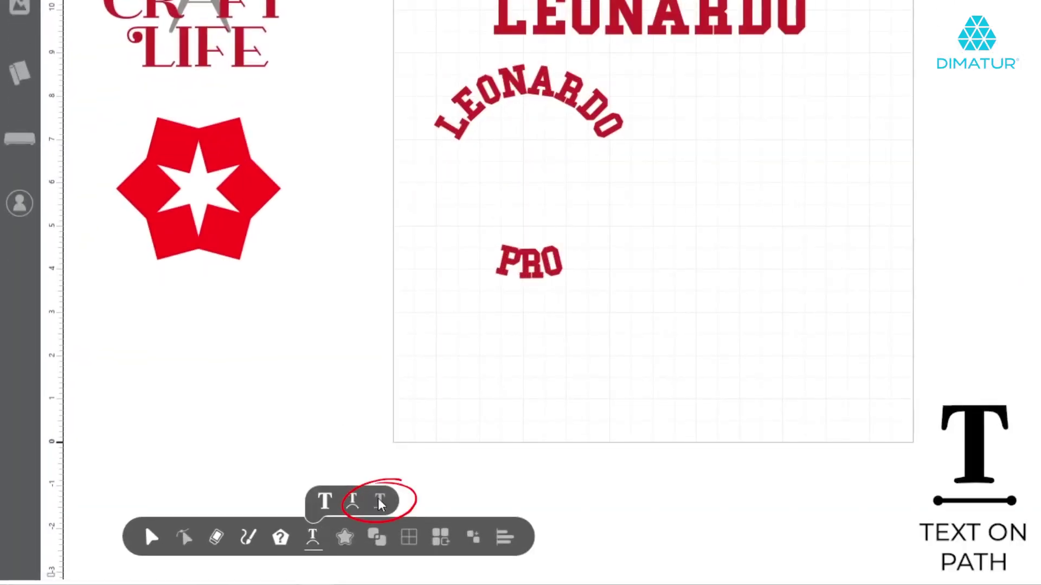
pyautogui.click(248, 537)
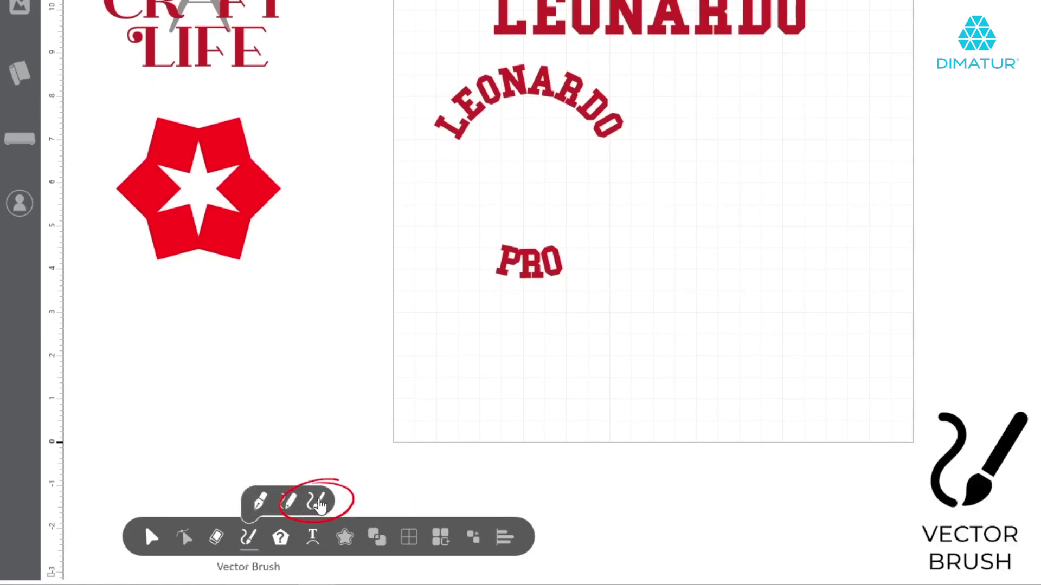
pyautogui.click(320, 504)
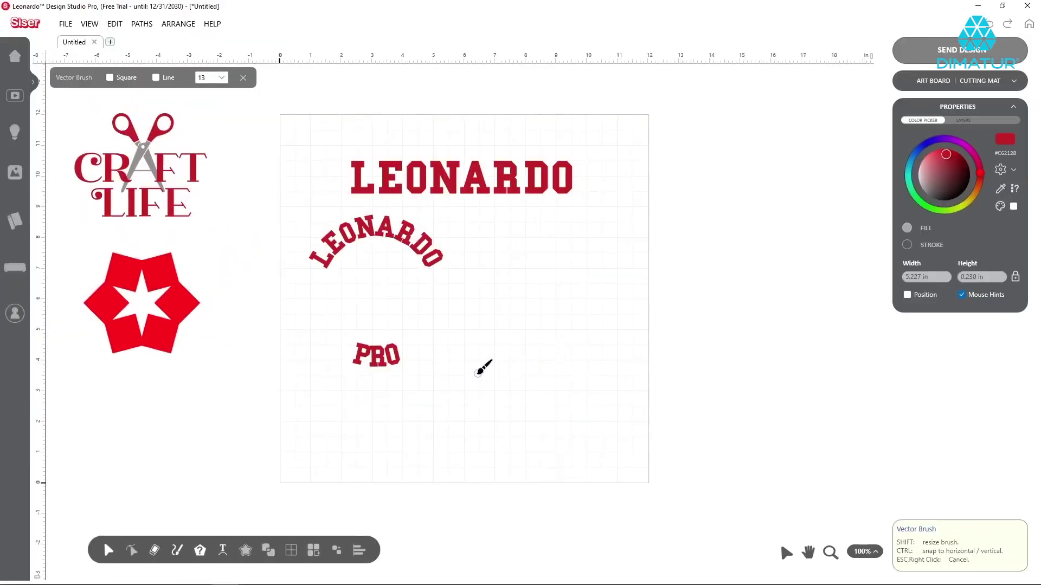
pyautogui.moveTo(468, 365)
pyautogui.mouseDown()
pyautogui.moveTo(482, 348)
pyautogui.moveTo(542, 352)
pyautogui.mouseUp()
pyautogui.moveTo(606, 333); pyautogui.dragTo(620, 313)
# - Add path text reading LEONARDO along the wavy brush stroke
pyautogui.moveTo(310, 546)
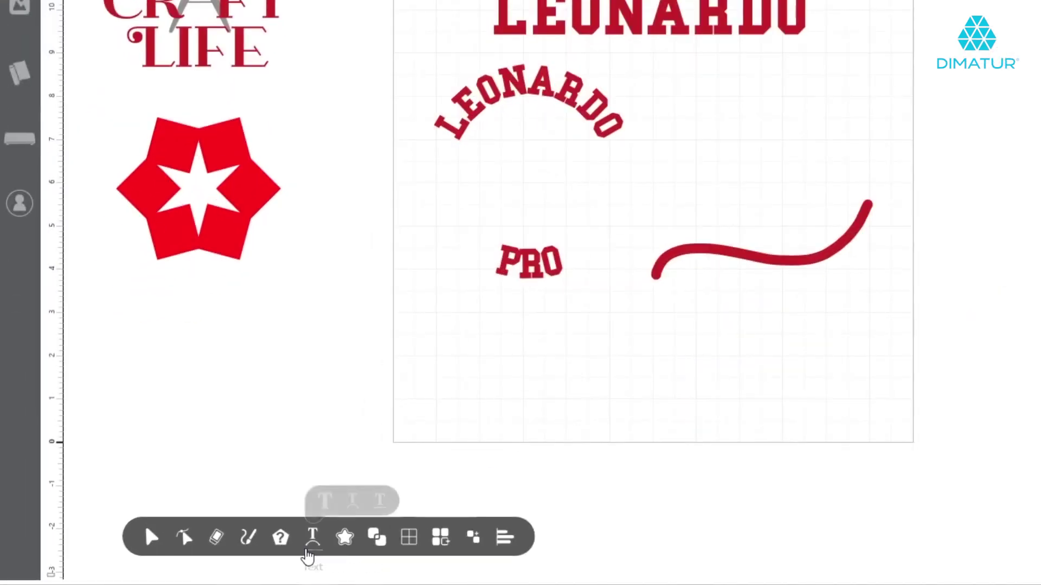
pyautogui.click(387, 503)
pyautogui.click(759, 259)
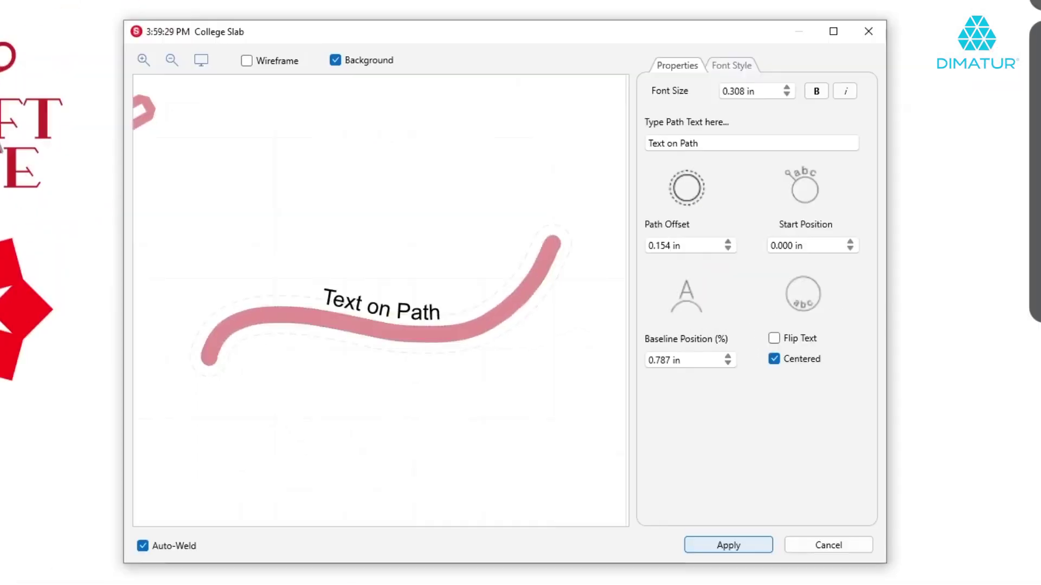
pyautogui.moveTo(699, 143); pyautogui.dragTo(613, 143)
pyautogui.write('LEONARDO')
# - Set the path text's font to College Slab with a font size of 1 in
pyautogui.click(731, 65)
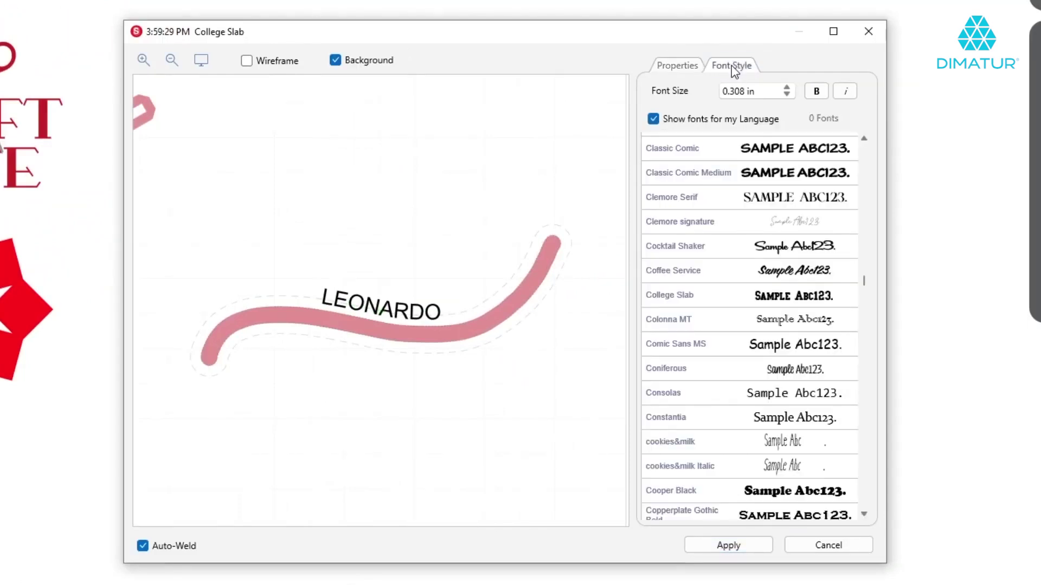
pyautogui.click(758, 299)
pyautogui.tripleClick(759, 92)
pyautogui.write('1')
pyautogui.press('Return')
# - Try adjusting the path offset and the start position of the path text
pyautogui.click(699, 70)
pyautogui.click(727, 249)
pyautogui.click(728, 242)
pyautogui.doubleClick(850, 248)
pyautogui.click(850, 249)
# - Try lowering and raising the path text's baseline position
pyautogui.click(728, 364)
pyautogui.doubleClick(729, 356)
pyautogui.click(729, 356)
pyautogui.click(729, 356)
pyautogui.click(728, 356)
# - Try flipping the path text, restore its orientation, and apply it to the art board
pyautogui.click(773, 338)
pyautogui.click(774, 339)
pyautogui.click(728, 545)
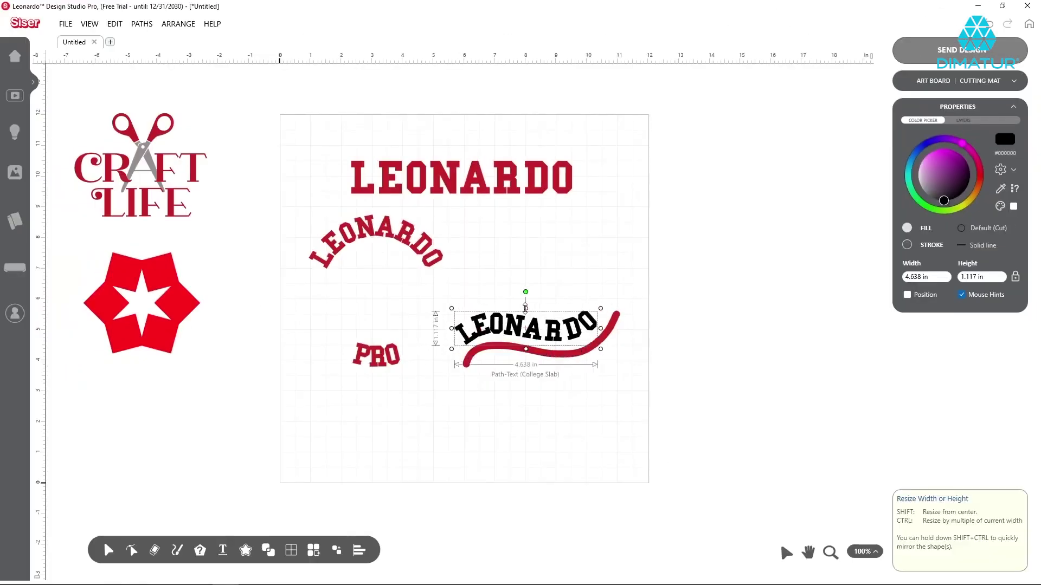
# - Recolor the path text with the red sampled from the large LEONARDO title using the eyedropper
pyautogui.press('i')
pyautogui.click(565, 182)
pyautogui.click(657, 242)
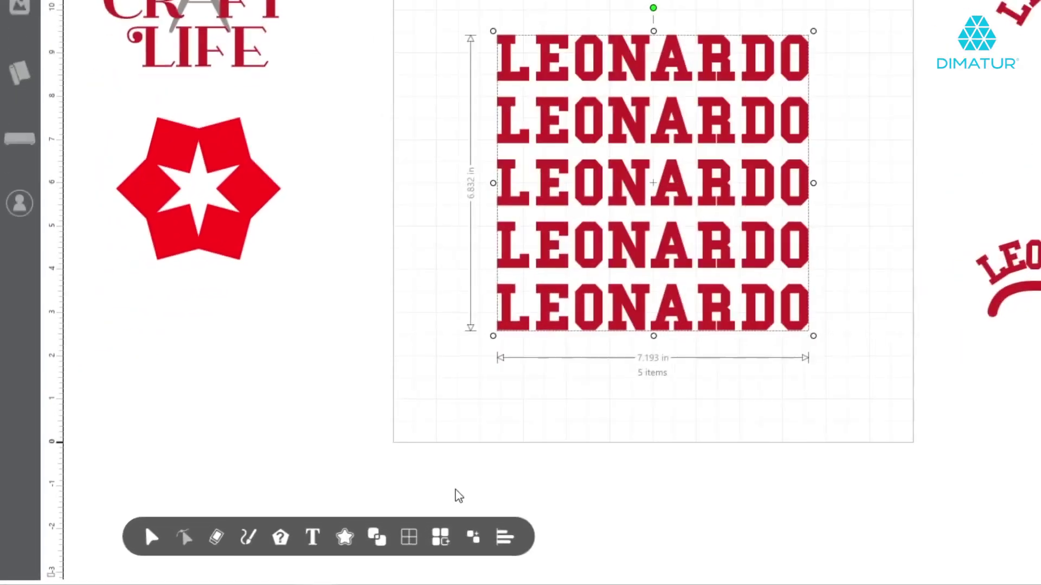
# - Try distorting the five stacked LEONARDO lines with the Mesh Warp and the Circle Warp
pyautogui.click(291, 551)
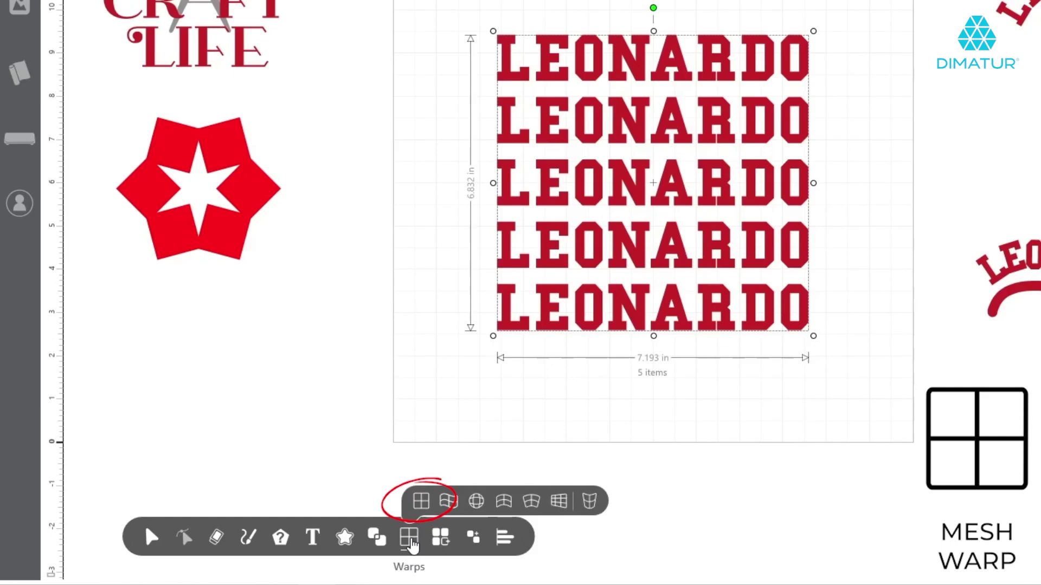
pyautogui.click(421, 501)
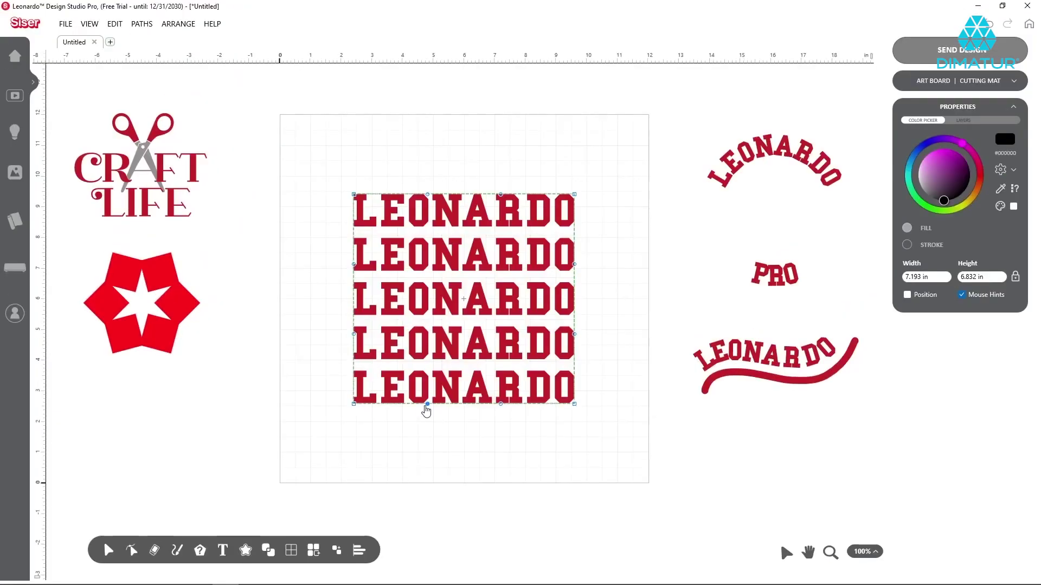
pyautogui.moveTo(427, 411); pyautogui.dragTo(435, 419)
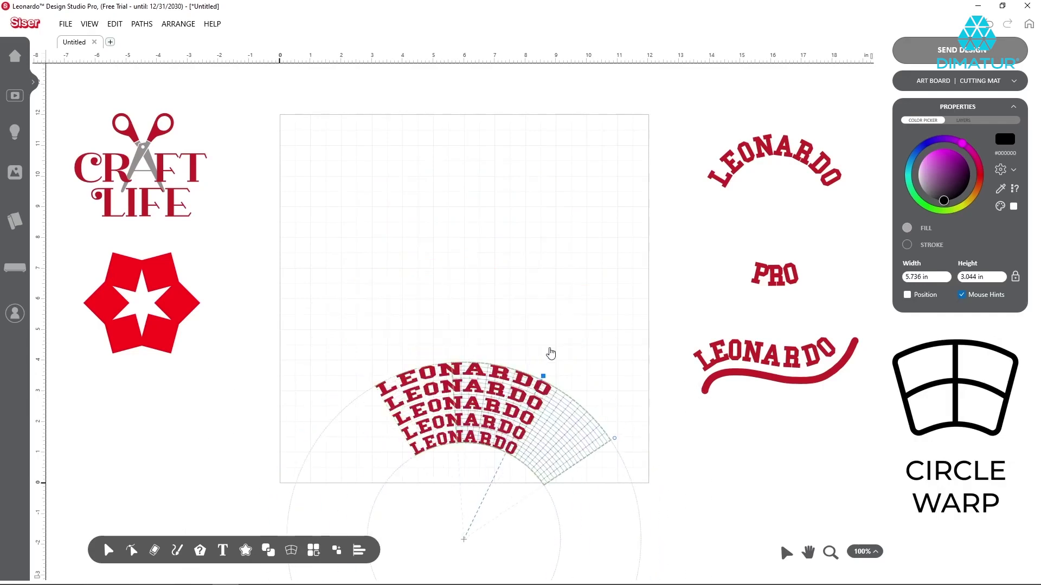
pyautogui.moveTo(556, 384); pyautogui.dragTo(632, 295)
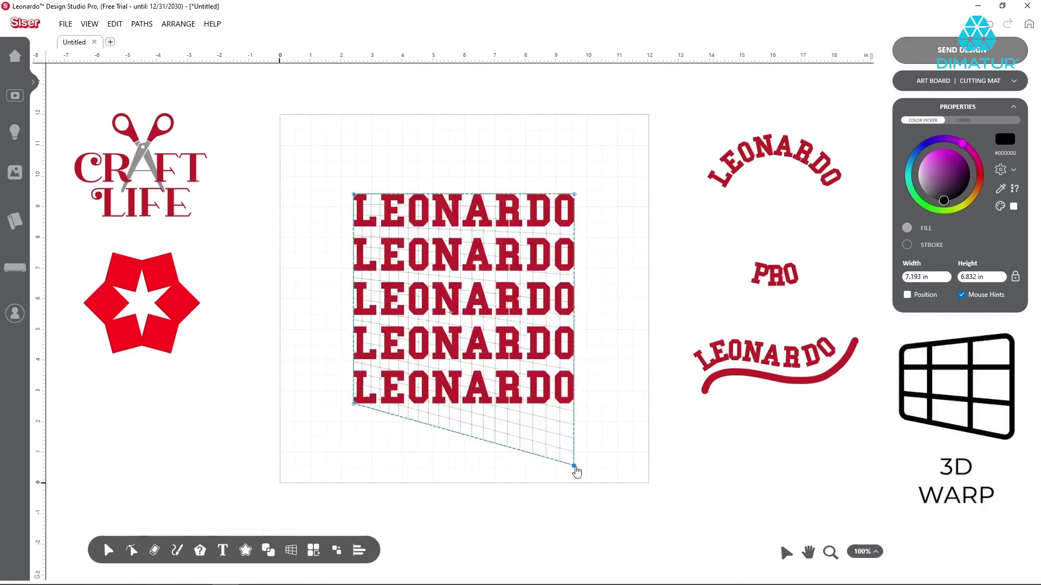
# - Try the 3D Warp on the stacked LEONARDO lines, reshaping all four corners so the text recedes in perspective
pyautogui.moveTo(574, 469); pyautogui.dragTo(574, 466)
pyautogui.moveTo(574, 196); pyautogui.dragTo(579, 132)
pyautogui.moveTo(354, 195); pyautogui.dragTo(359, 264)
pyautogui.moveTo(354, 404); pyautogui.dragTo(362, 378)
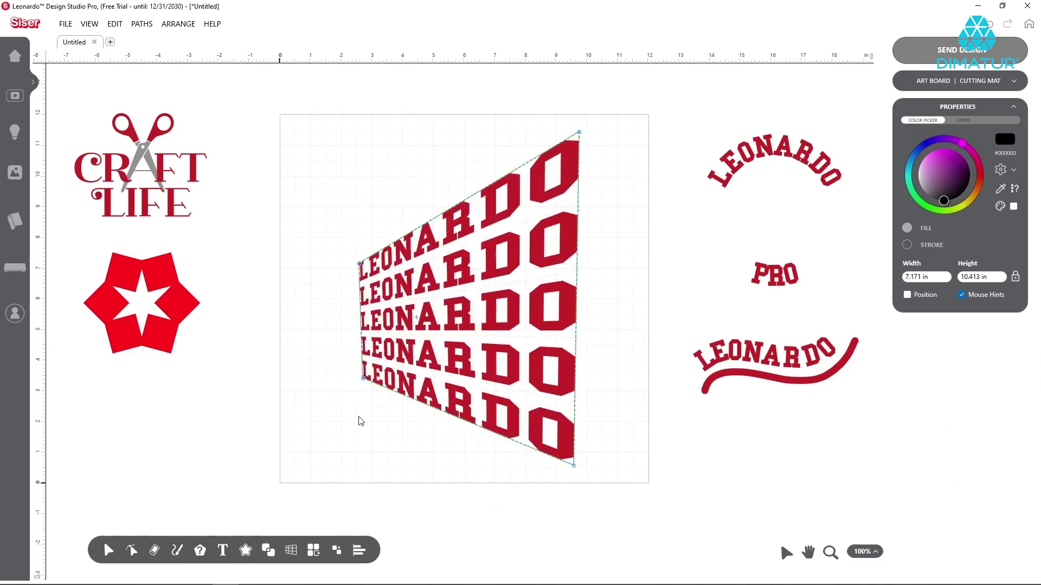
# - Undo the 3D Warp corner changes on the stacked LEONARDO lines
pyautogui.hotkey('ctrl', 'z')
pyautogui.hotkey('ctrl', 'z')
pyautogui.hotkey('ctrl', 'z')
pyautogui.hotkey('ctrl', 'z')
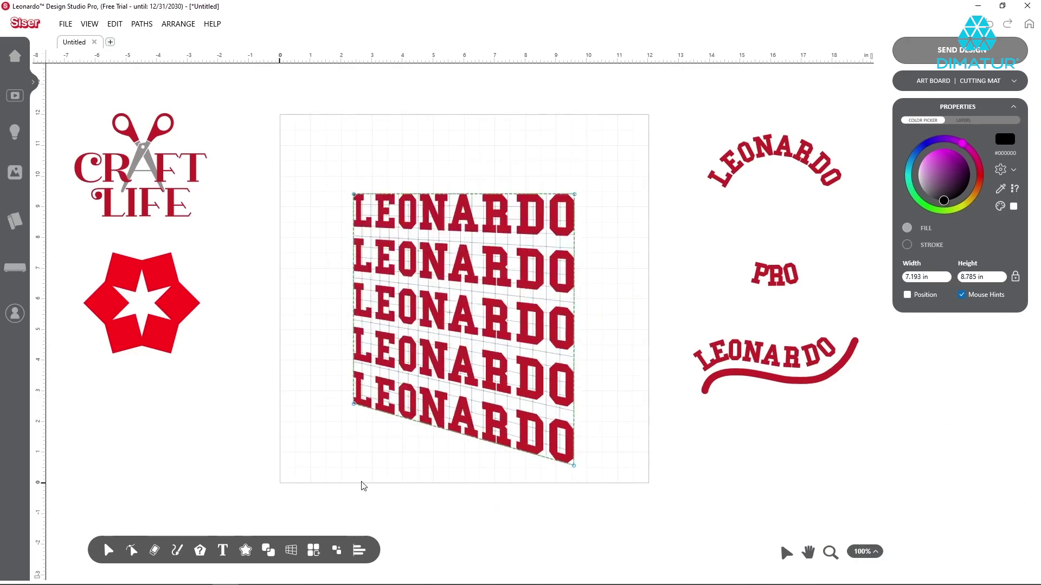
pyautogui.click(406, 438)
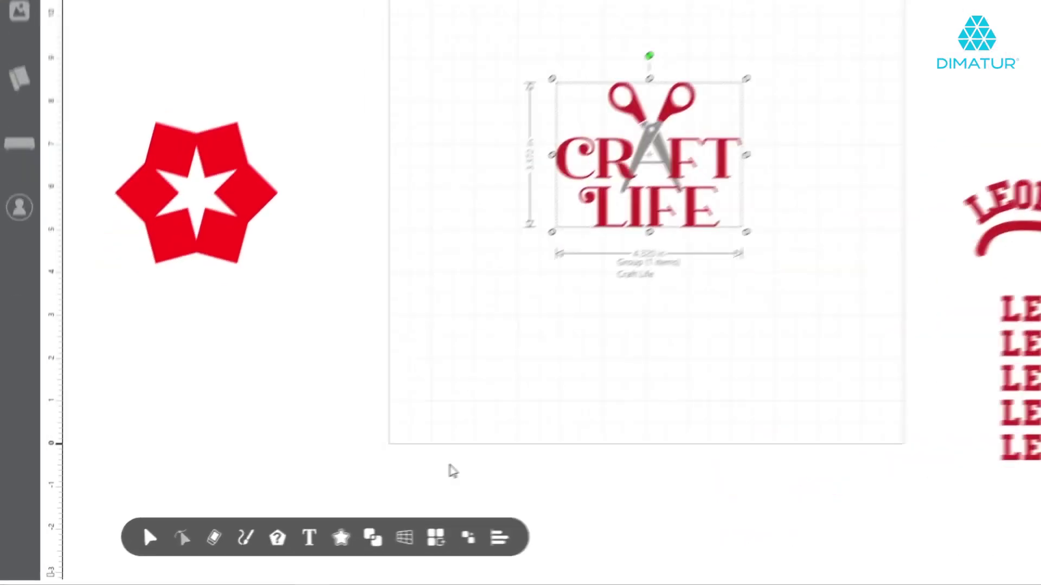
# - Start a Cone Warp on the Craft Life design with a top diameter of 4.528 in and bottom diameter of 3.346 in
pyautogui.click(404, 538)
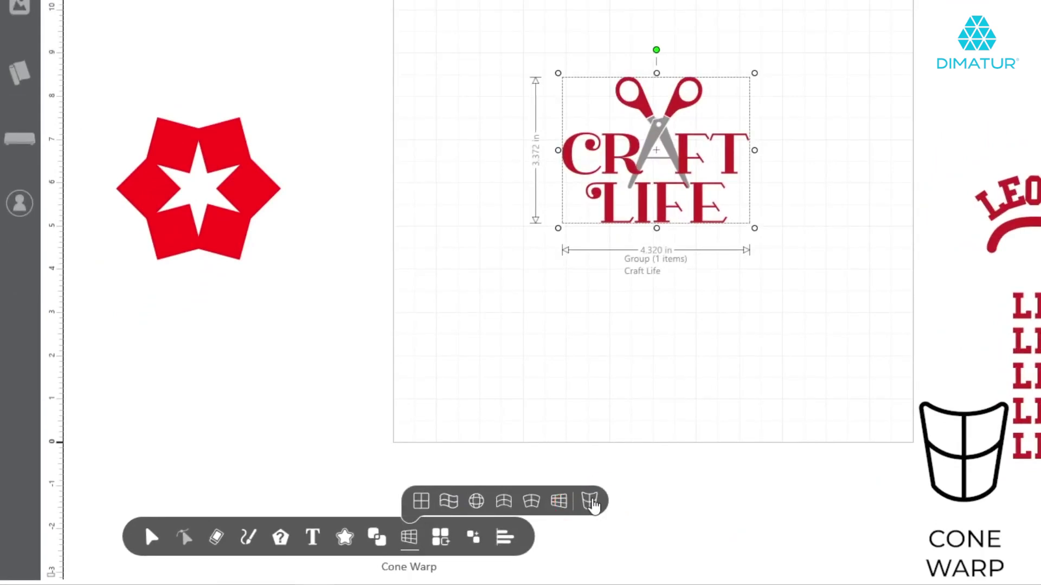
pyautogui.click(591, 502)
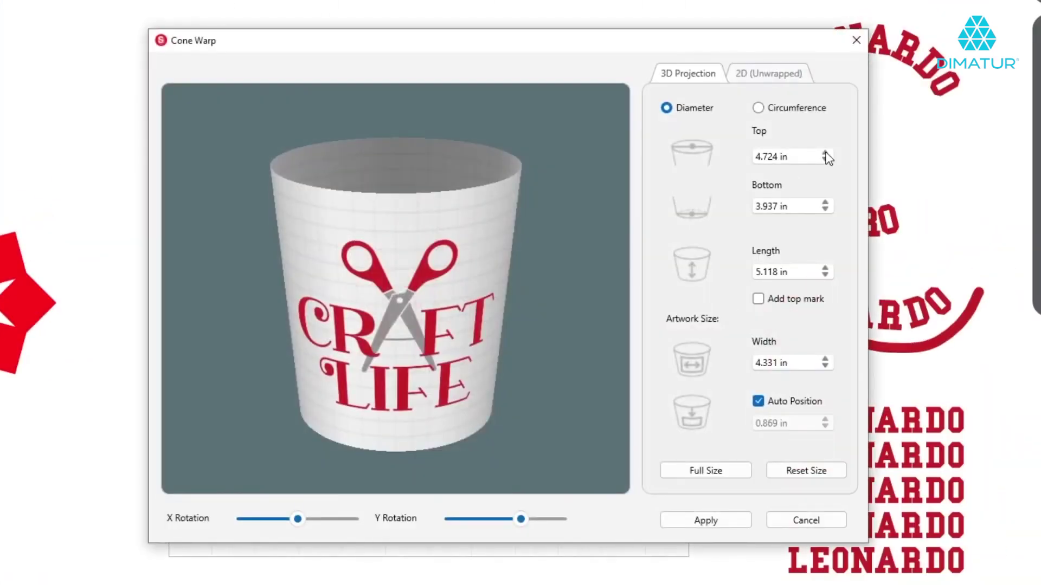
pyautogui.click(825, 153)
pyautogui.click(825, 159)
pyautogui.click(825, 160)
pyautogui.click(825, 159)
pyautogui.click(825, 210)
pyautogui.click(825, 210)
pyautogui.click(825, 210)
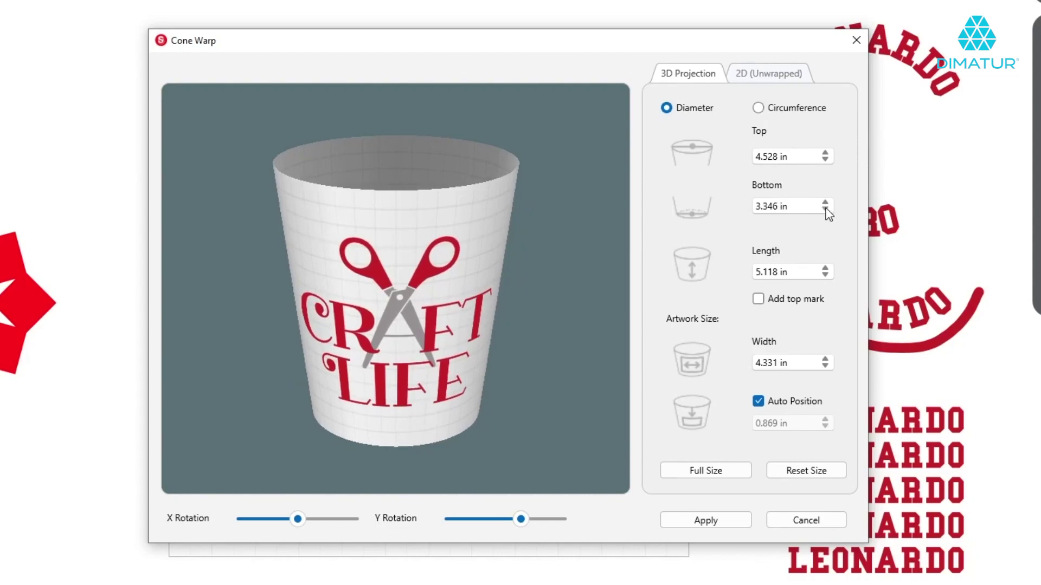
# - Try a longer cone, and set the cone's length to 1.969 in
pyautogui.click(825, 269)
pyautogui.click(825, 269)
pyautogui.click(825, 269)
pyautogui.click(825, 275)
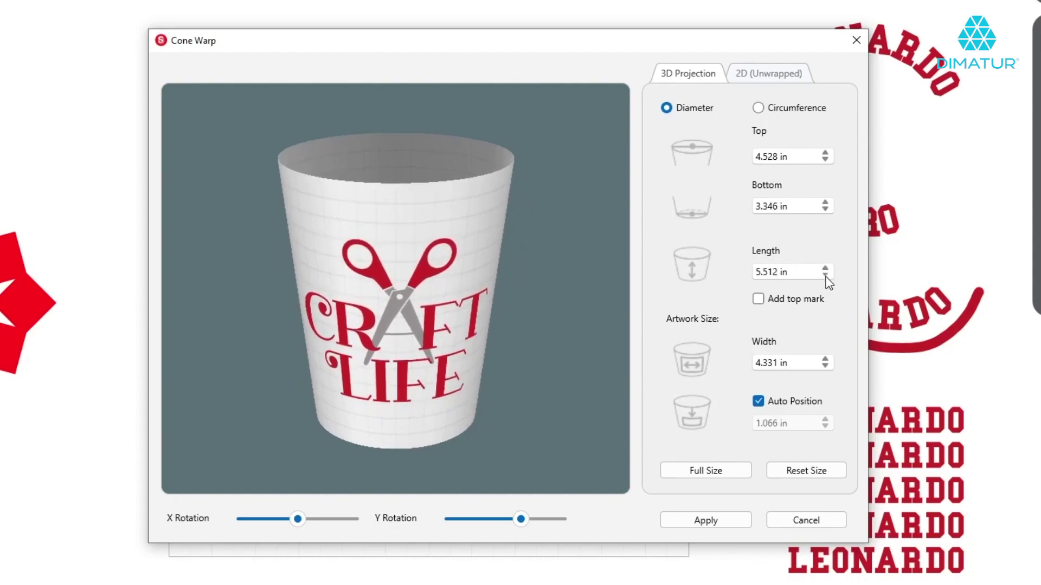
pyautogui.click(825, 275)
pyautogui.click(825, 276)
pyautogui.click(825, 275)
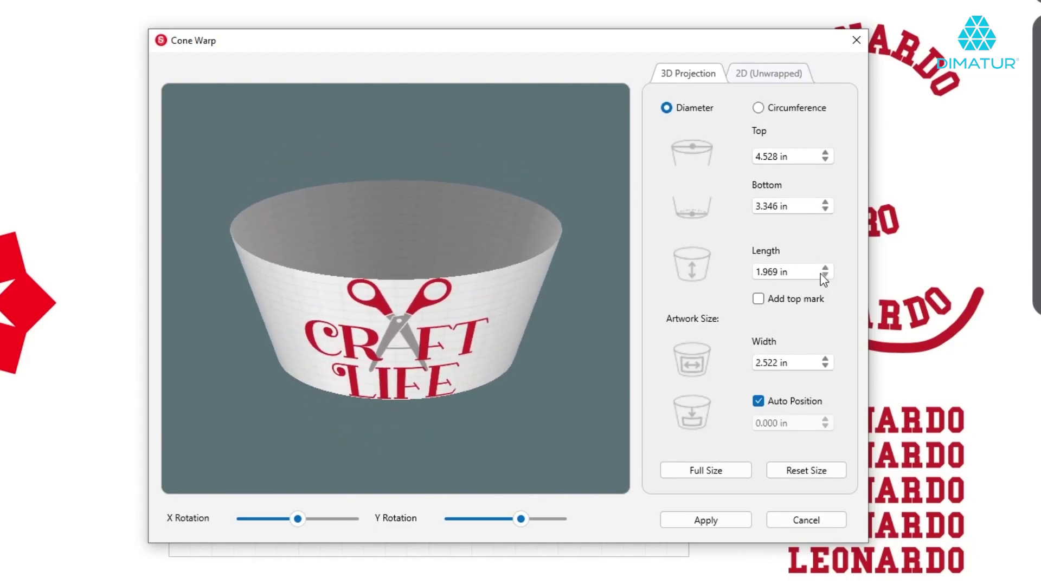
# - Try the artwork's position, width, Full Size and Reset Size options, and apply the Cone Warp with a reduced artwork width
pyautogui.click(758, 402)
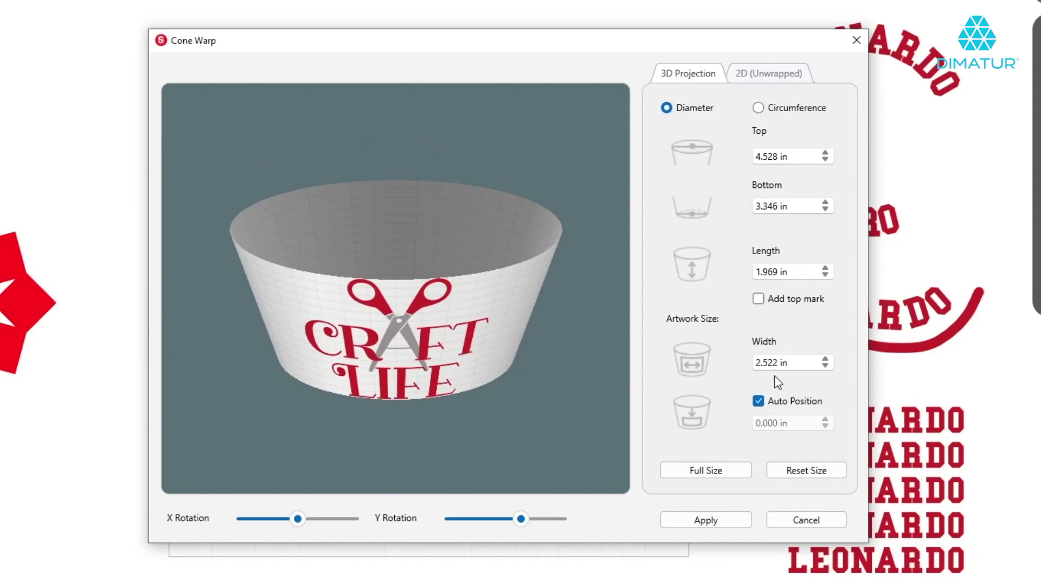
pyautogui.click(826, 367)
pyautogui.click(738, 472)
pyautogui.click(814, 473)
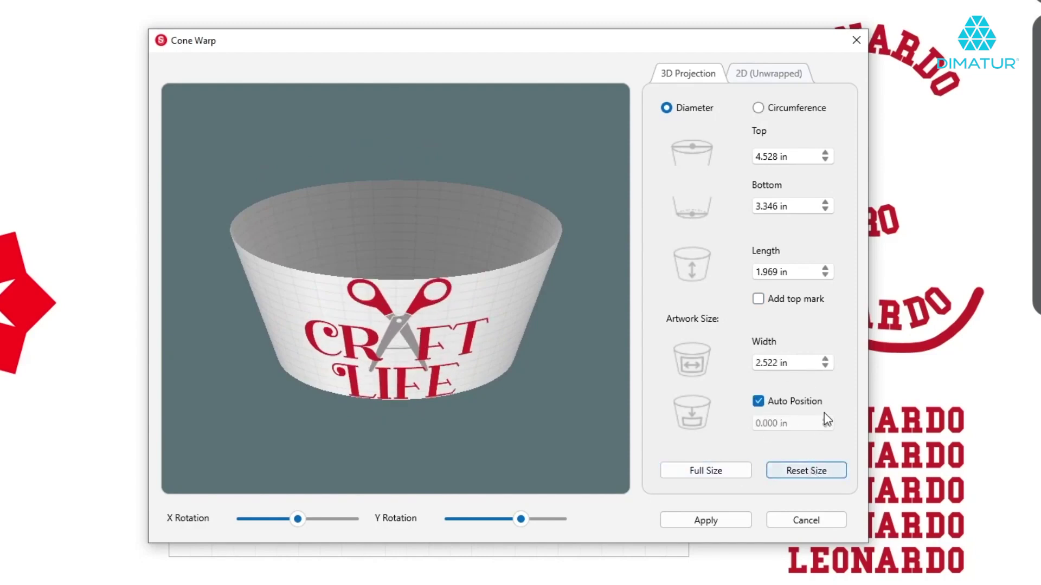
pyautogui.click(825, 367)
pyautogui.click(706, 521)
# - Try enlarging the warped Craft Life design to 7.866 in wide, and undo the enlargement
pyautogui.moveTo(503, 299); pyautogui.dragTo(594, 374)
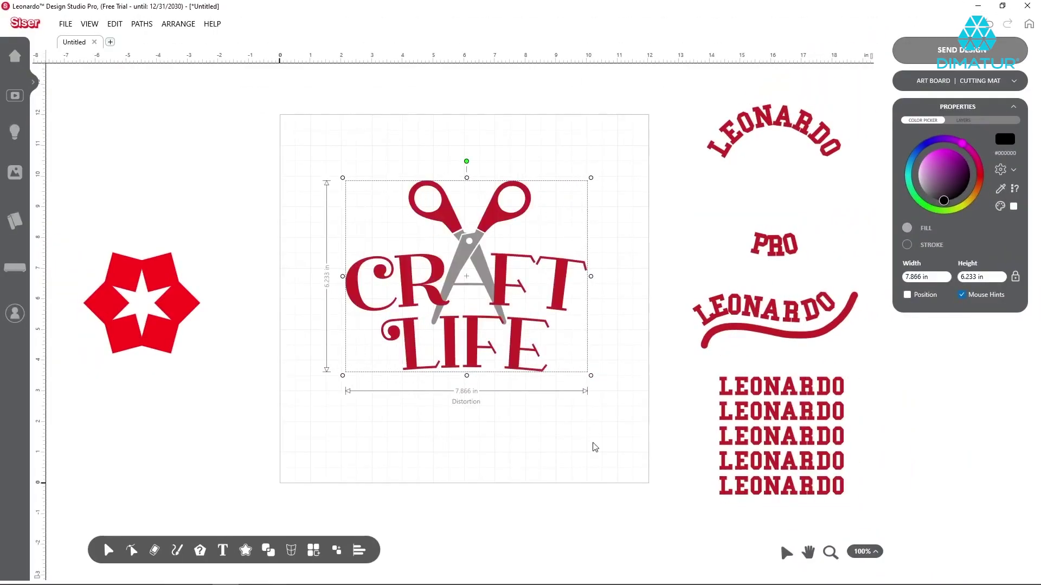
pyautogui.hotkey('ctrl', 'z')
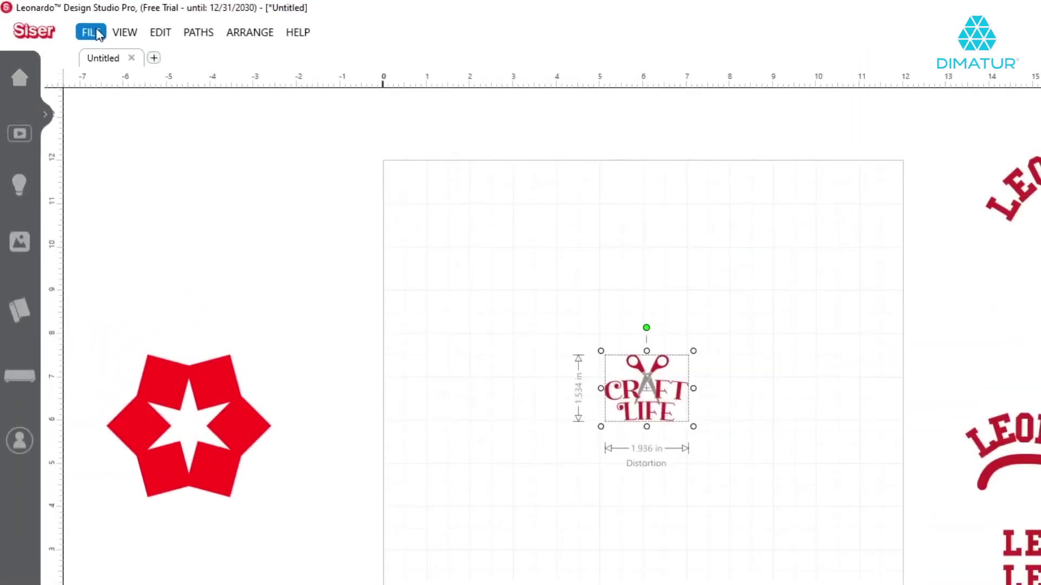
# - Examine the artwork export options and available file formats, and close them without exporting
pyautogui.click(98, 33)
pyautogui.click(103, 167)
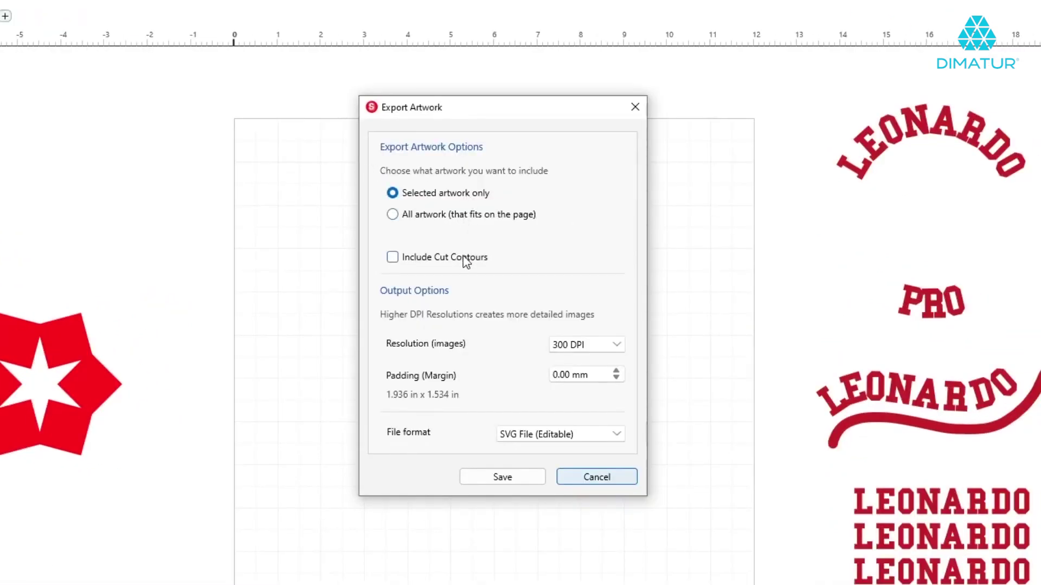
pyautogui.click(566, 433)
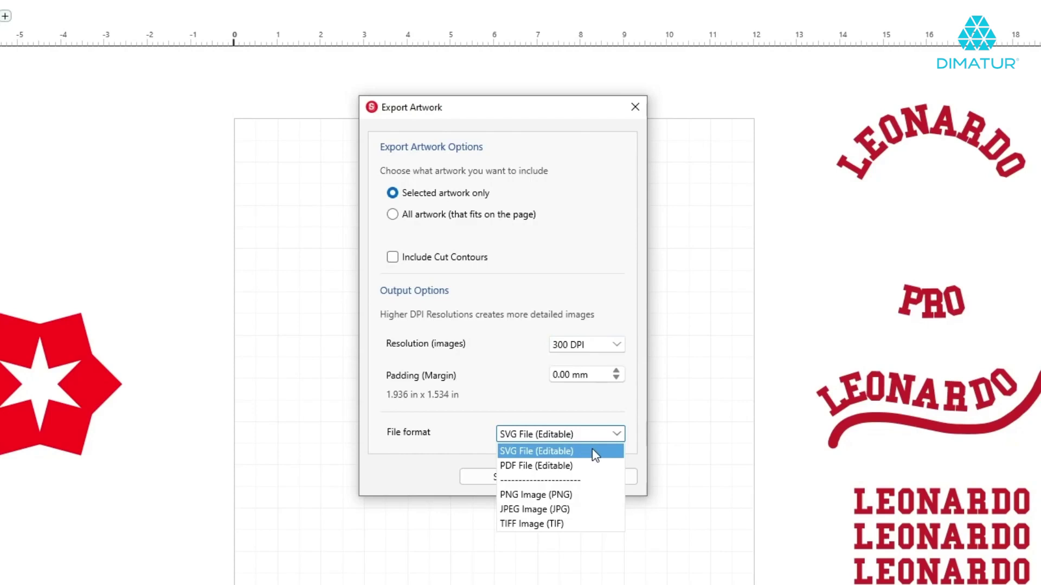
pyautogui.click(616, 433)
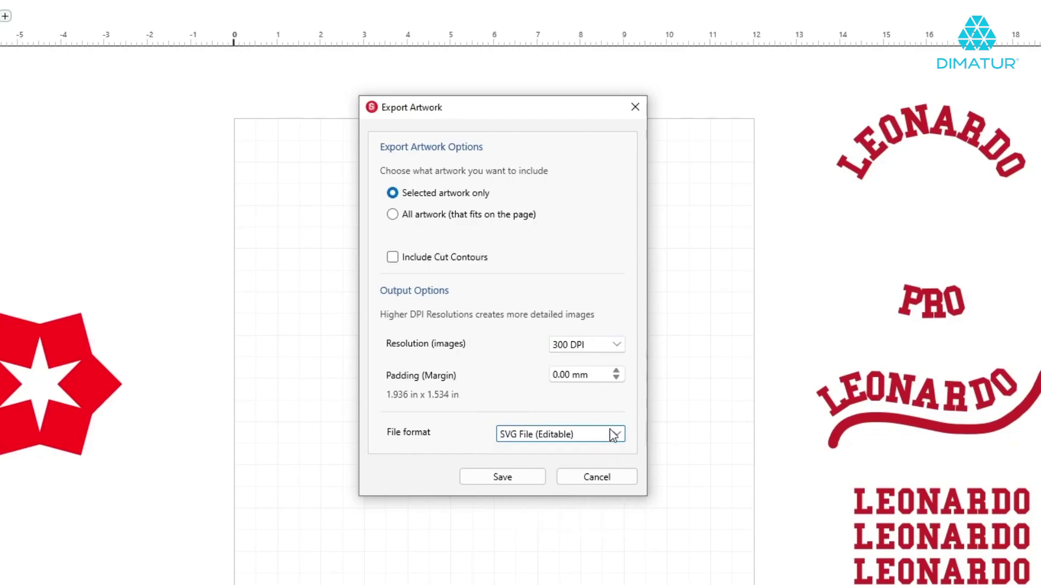
pyautogui.click(597, 477)
# - Add the job note "Craft Life Tumbler", check the job info statistics, and update the notes
pyautogui.click(91, 32)
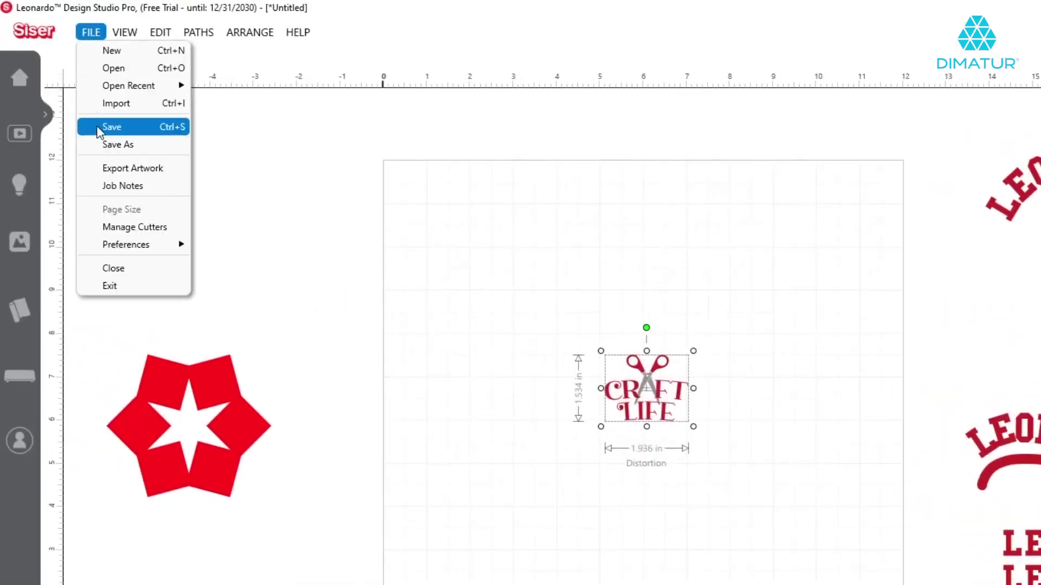
pyautogui.click(99, 183)
pyautogui.write('Craft Life Tumbler')
pyautogui.click(429, 142)
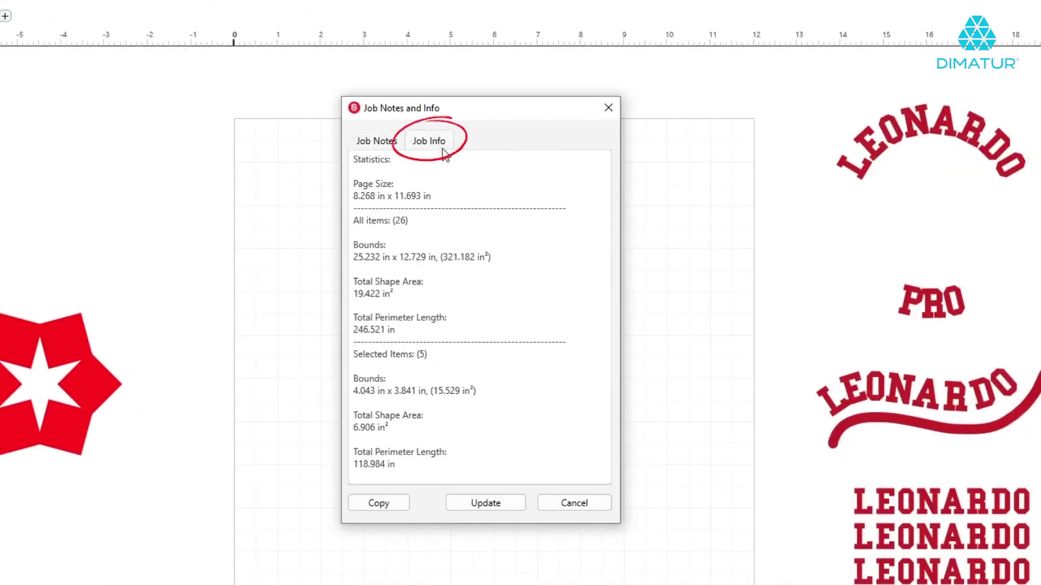
pyautogui.click(390, 143)
pyautogui.click(492, 505)
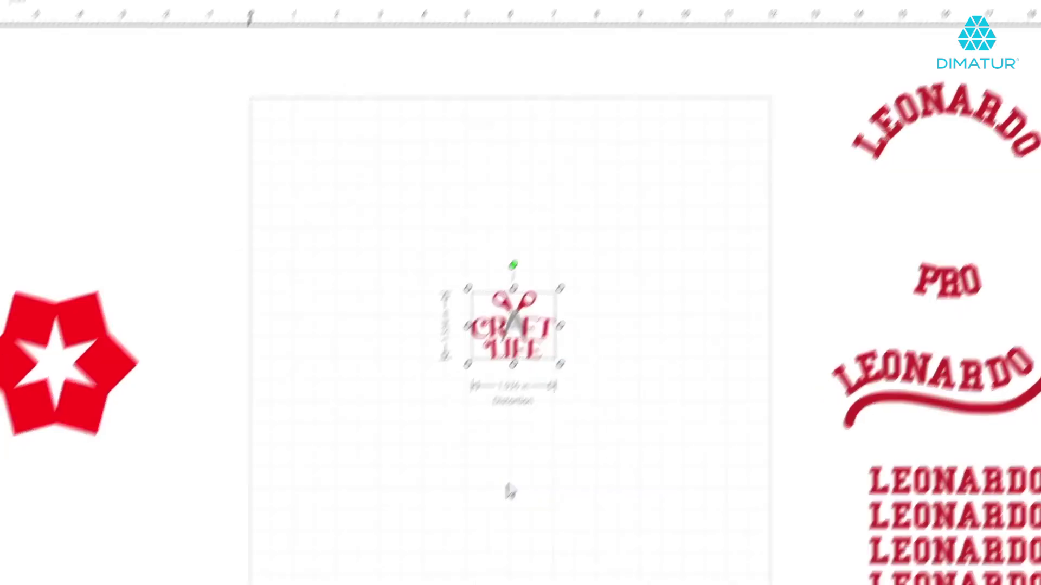